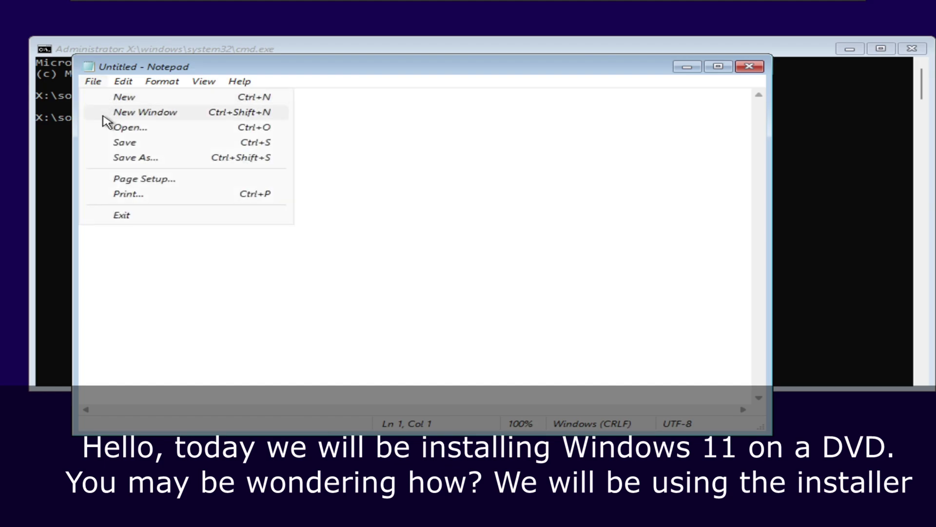
- Browse This PC in Notepad's Open dialog and open the Boot (X:) drive
left_click(131, 237)
scroll(283, 287, "up", 3)
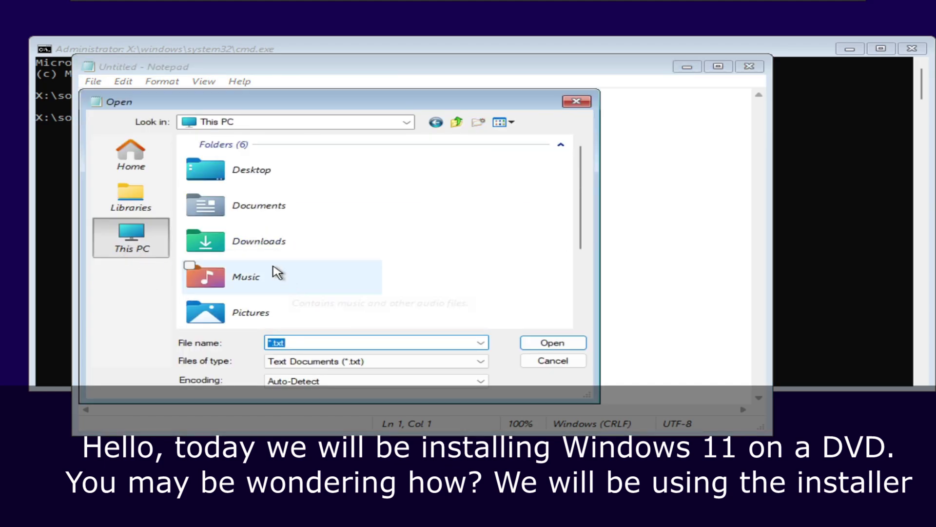
scroll(274, 234, "down", 3)
left_click(255, 200)
scroll(303, 244, "up", 3)
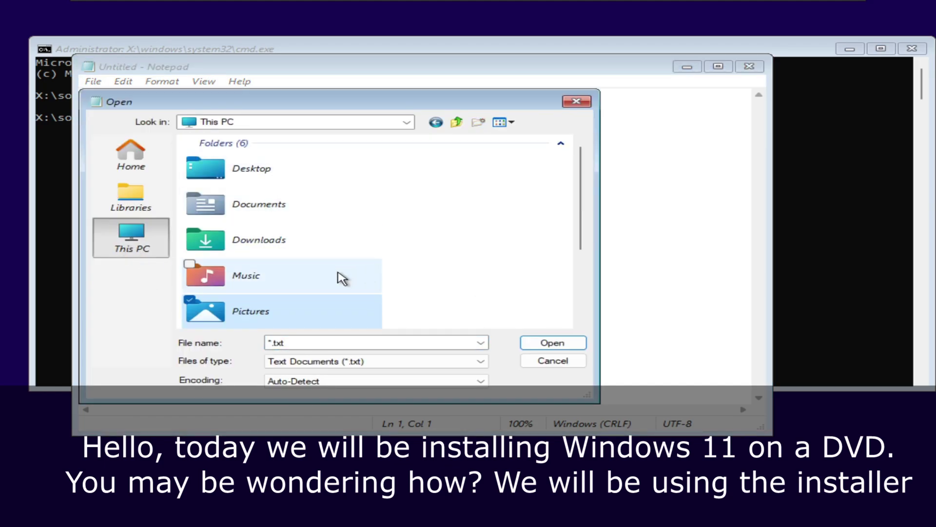
scroll(312, 292, "down", 3)
double_click(274, 306)
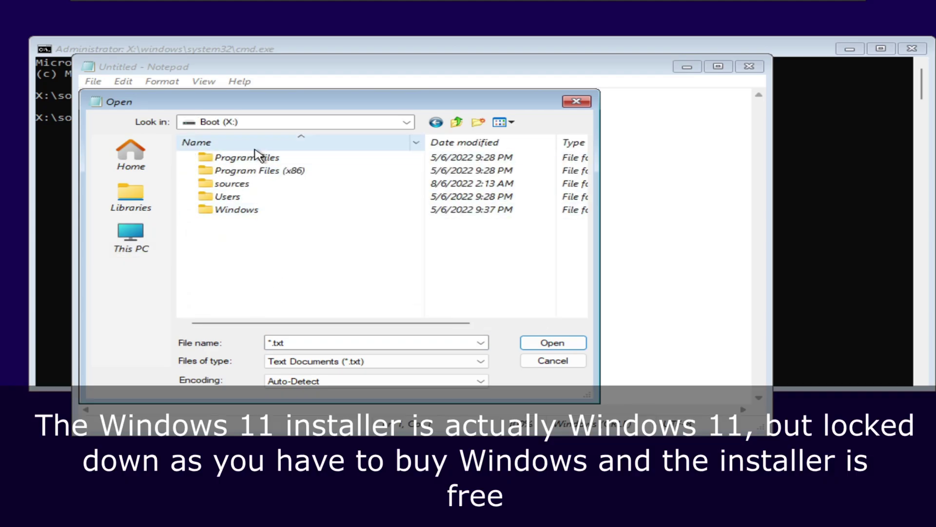
- Look through the Windows\System32 folder on the Boot (X:) drive, then dismiss the Open dialog and close Notepad
double_click(256, 211)
scroll(253, 222, "down", 10)
double_click(263, 197)
scroll(273, 244, "down", 5)
scroll(439, 258, "down", 7)
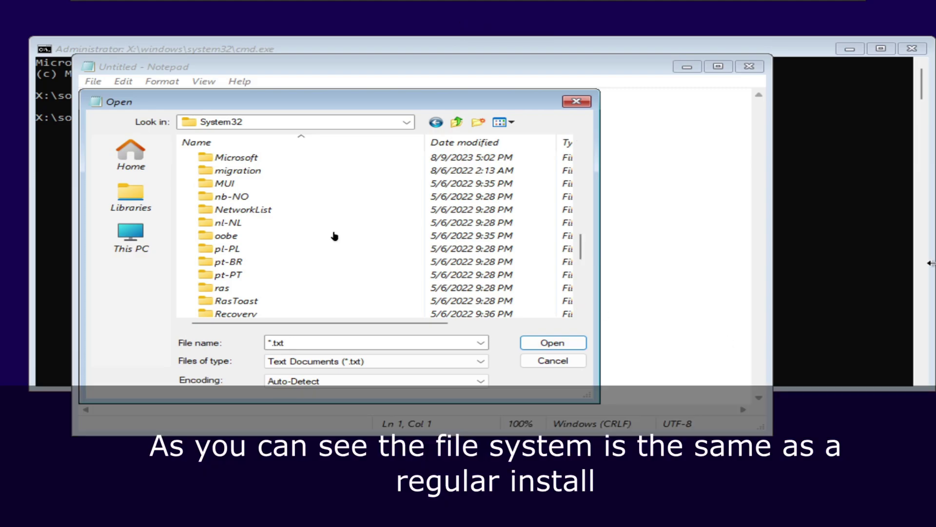
left_click(583, 363)
left_click(544, 317)
left_click(749, 65)
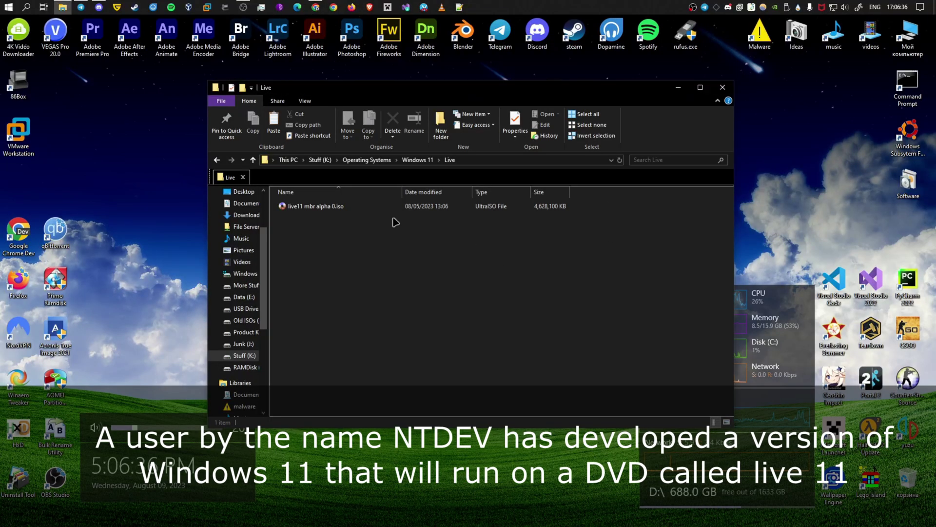
- Check the file size of live11 mbr alpha 0.iso in its properties
left_click(377, 215)
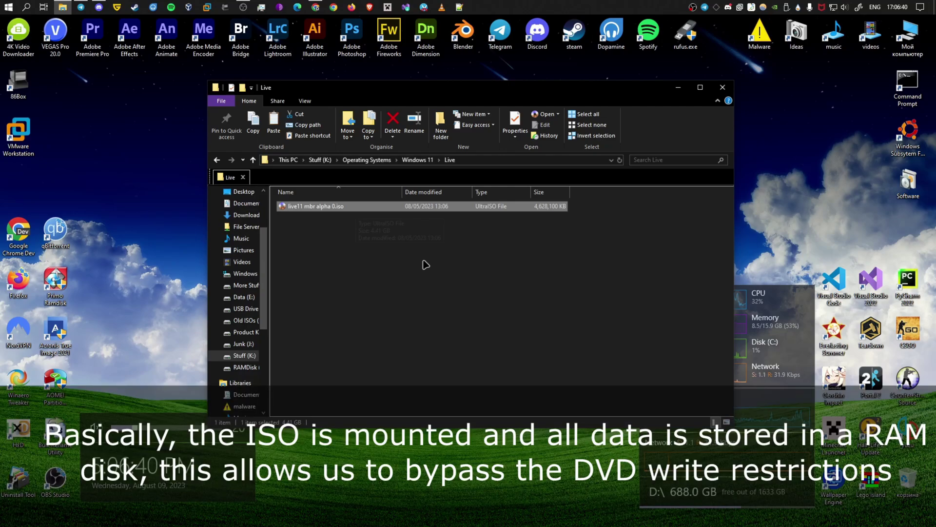
right_click(359, 208)
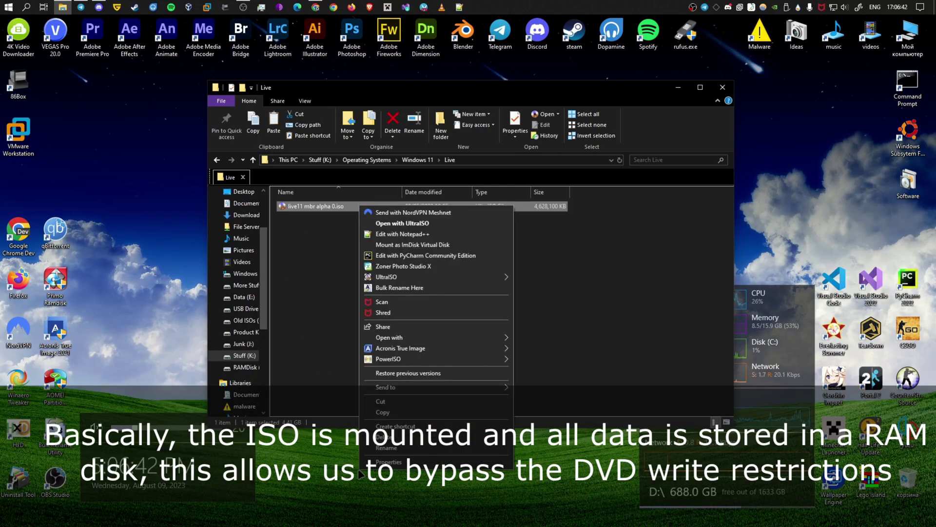
left_click(393, 463)
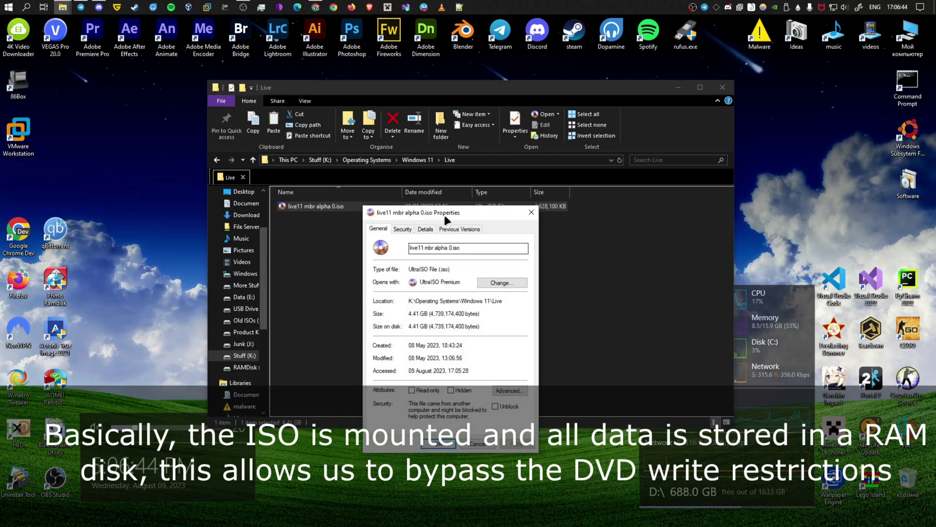
left_click_drag(431, 206, 405, 186)
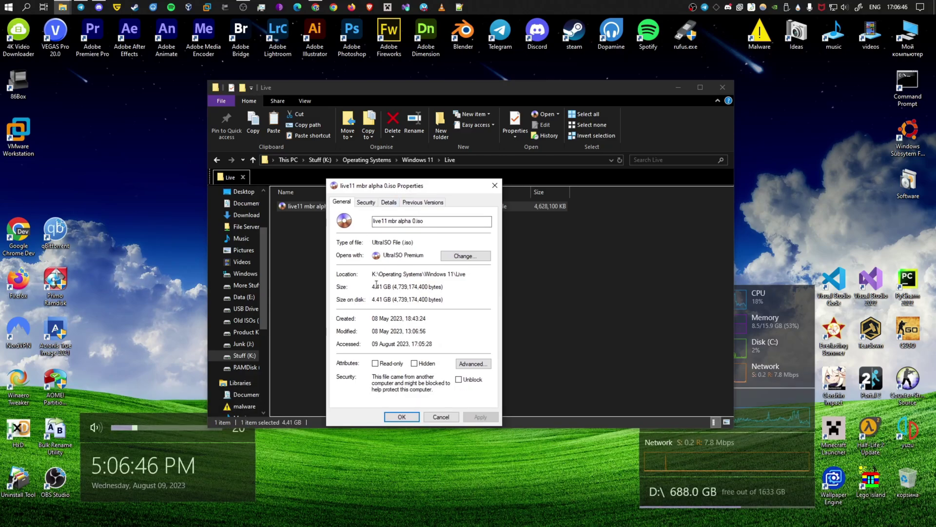
left_click_drag(373, 286, 390, 287)
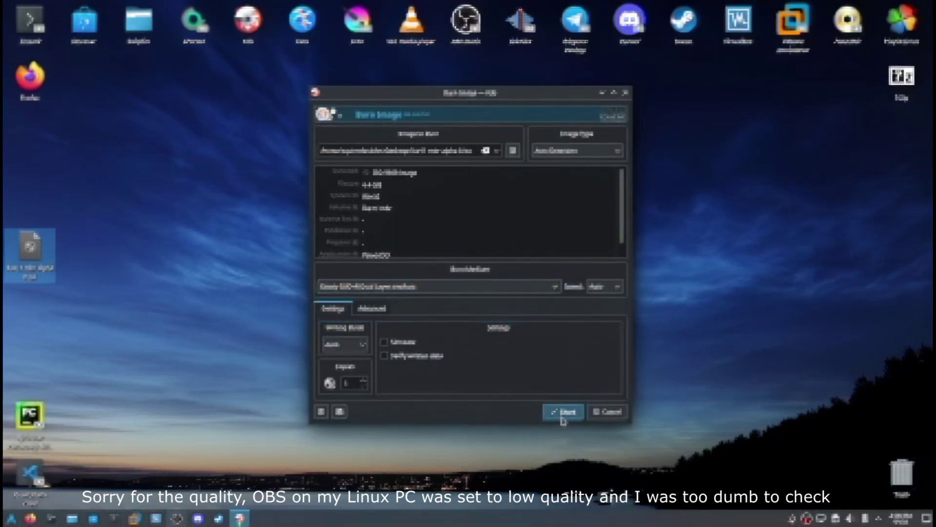
- Start burning the live11 mbr alpha 0 ISO image to the DVD in K3b
left_click(561, 414)
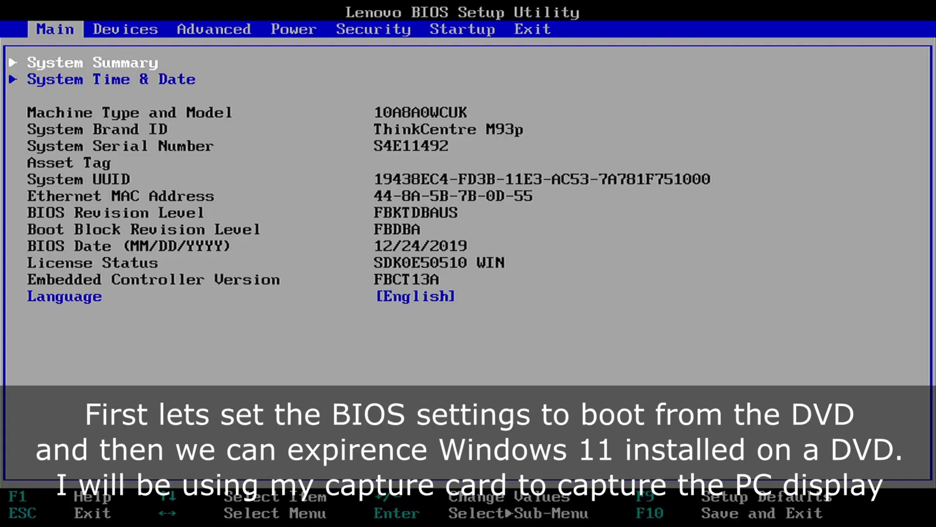
- Open the Primary Boot Sequence among the BIOS startup settings
key("Right")
key("Right")
key("Right")
key("Right")
key("Right")
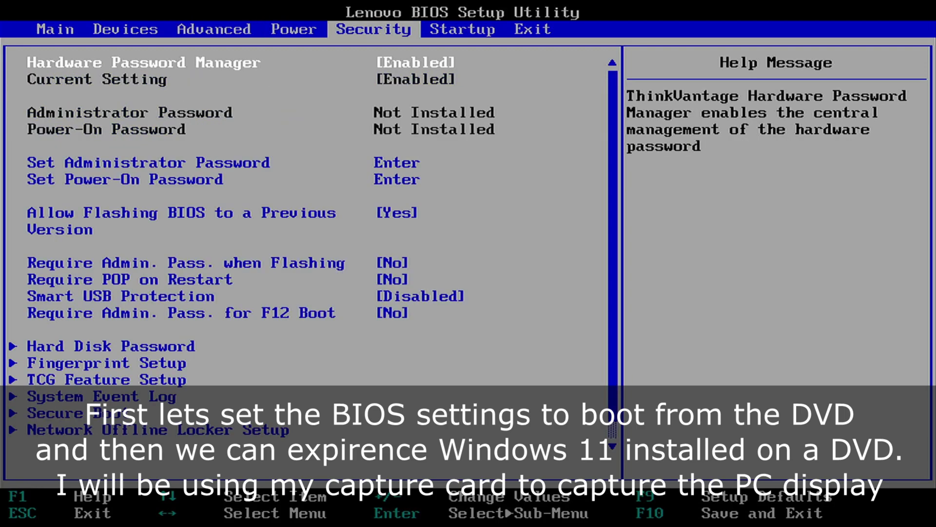
key("Return")
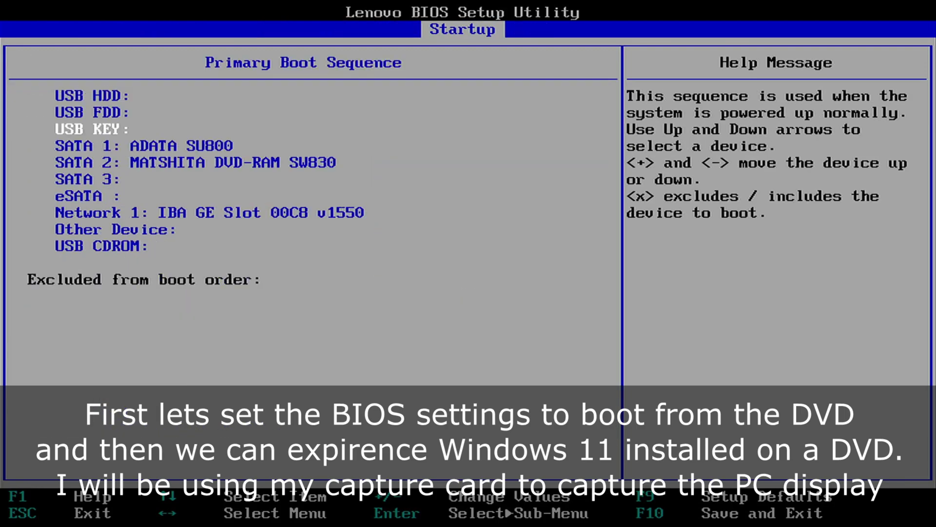
- Move SATA 2: MATSHITA DVD-RAM SW830 to the first place in the primary boot sequence
key("Down")
key("Down")
key("Down")
key("Down")
key("Down")
key("Up")
key("Up")
key("Up")
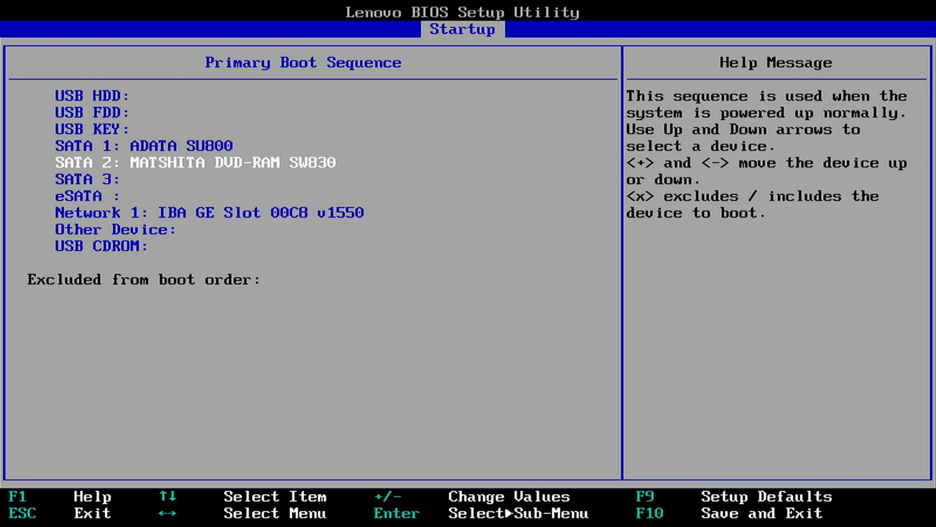
key("plus")
key("plus")
key("plus")
key("plus")
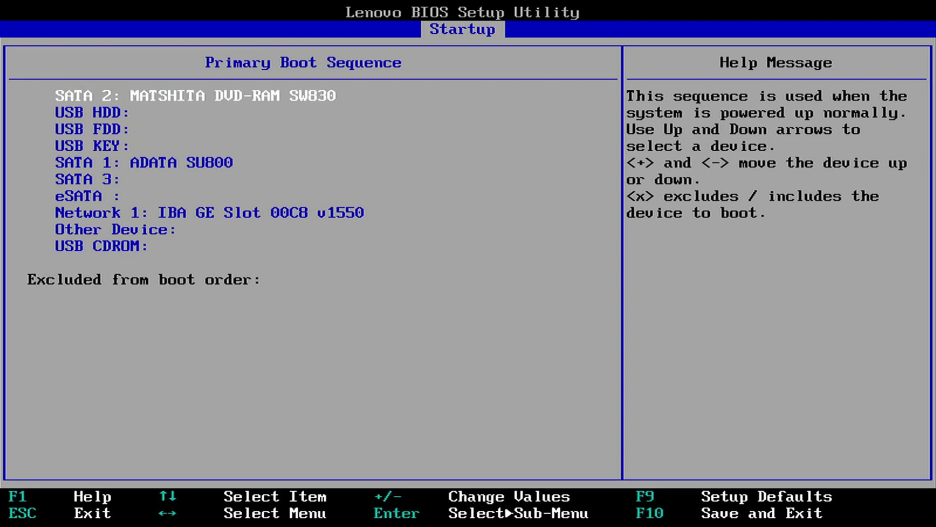
- Save the BIOS configuration and exit, and boot the PC from the SATA 2 MATSHITA DVD-RAM SW830 drive
key("F10")
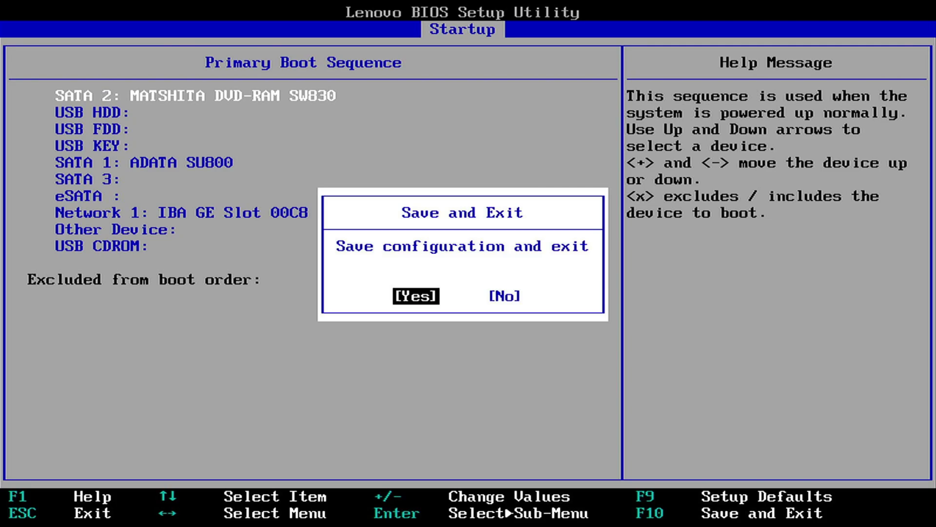
key("Return")
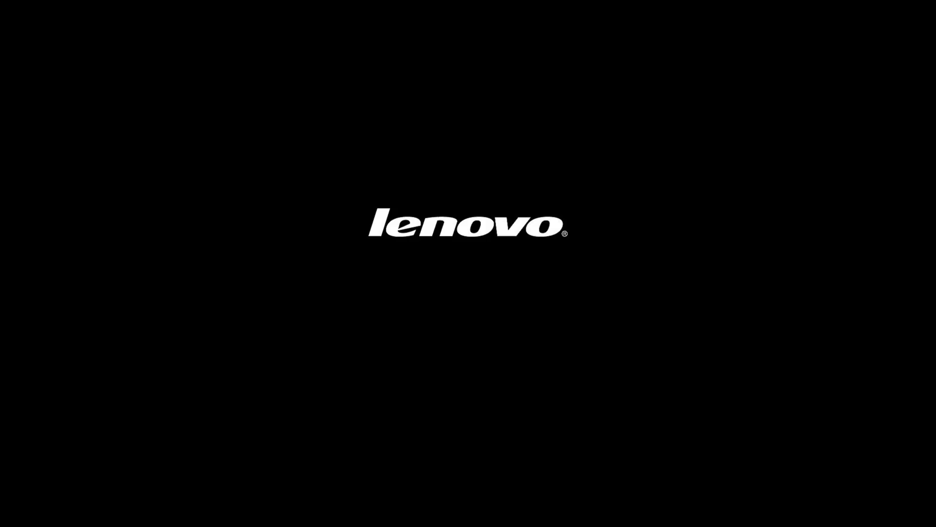
key("F12")
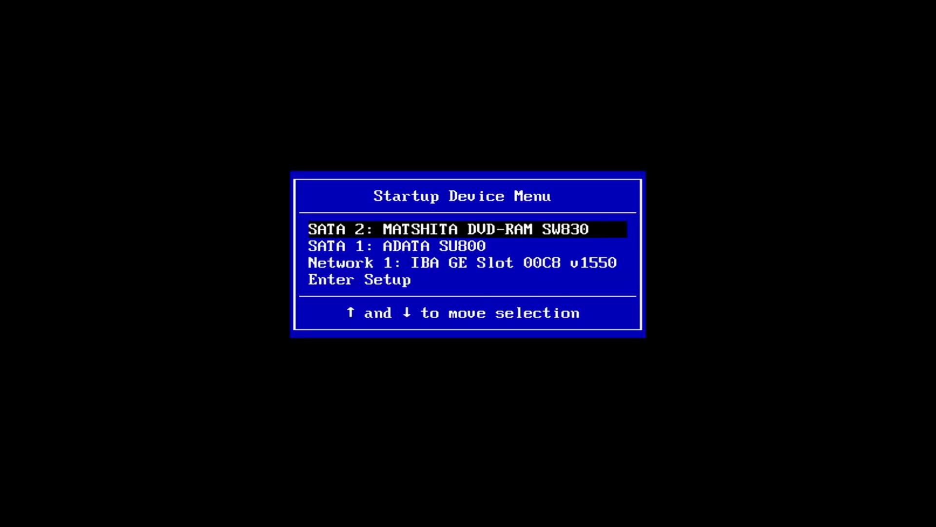
key("Return")
key("Return")
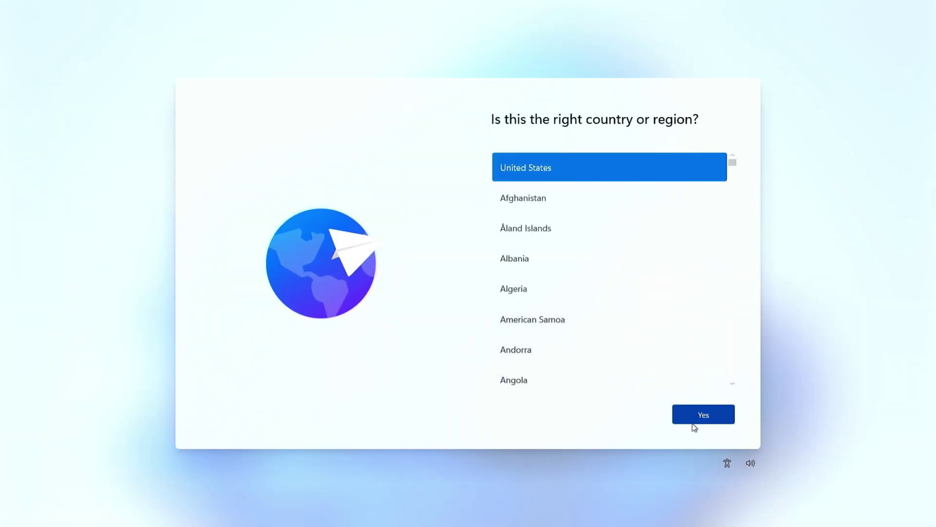
- Accept United States as the region and US as the keyboard layout, without adding a second layout
left_click(693, 421)
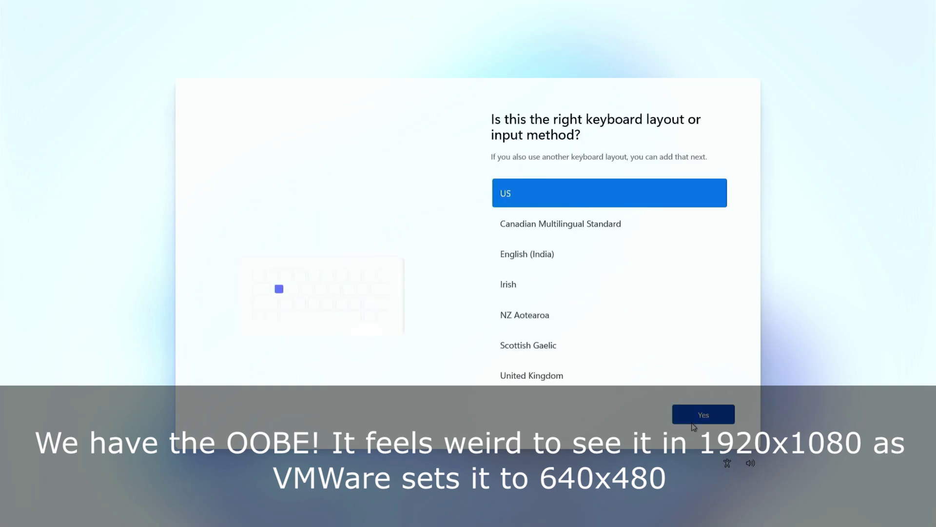
left_click(697, 420)
left_click(698, 419)
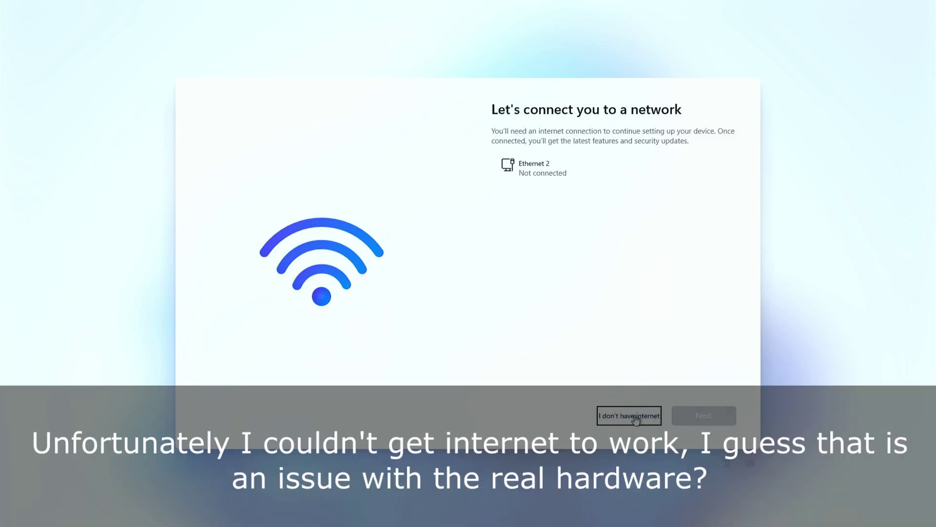
- Skip the network connection and continue with limited setup
left_click(635, 419)
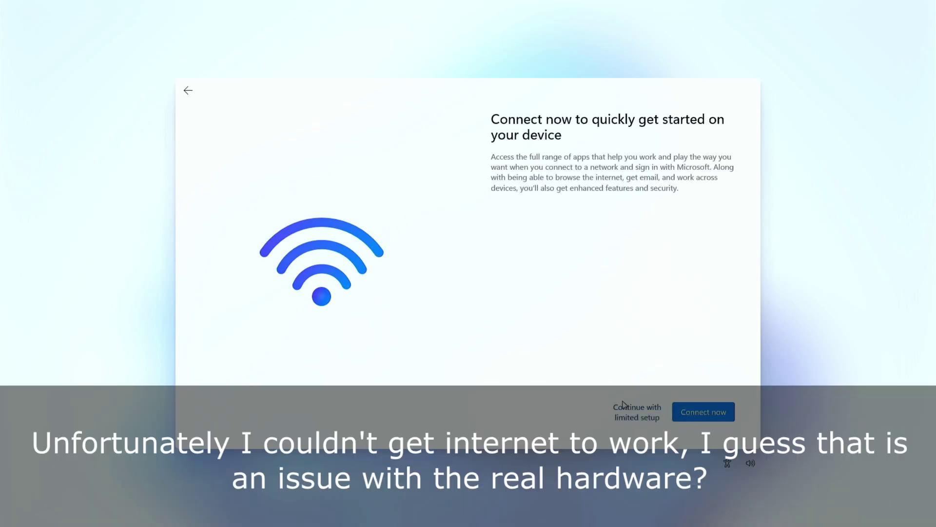
left_click(626, 408)
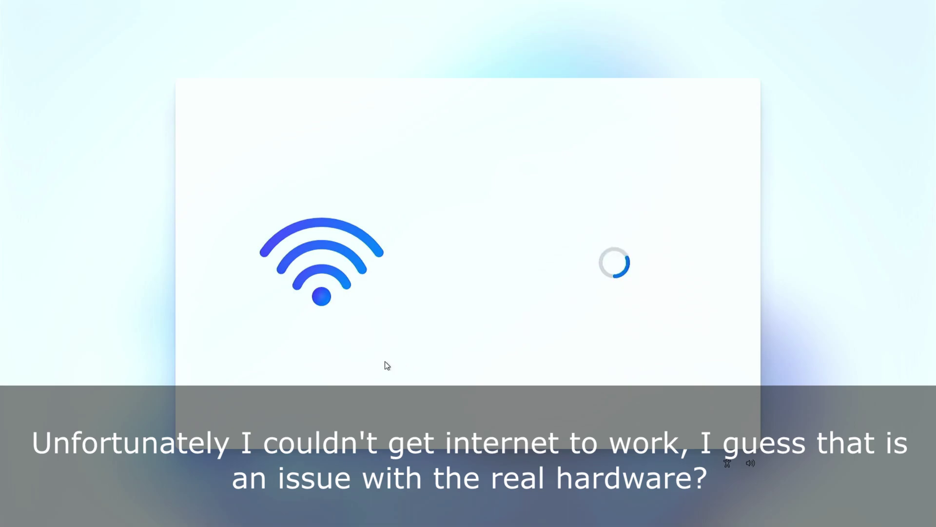
- Adjust the privacy settings and accept them to complete the Windows setup
left_click(502, 236)
left_click(518, 280)
left_click(518, 349)
scroll(520, 343, "down", 2)
left_click(520, 342)
scroll(521, 341, "down", 3)
left_click(520, 341)
left_click(522, 340)
left_click(682, 412)
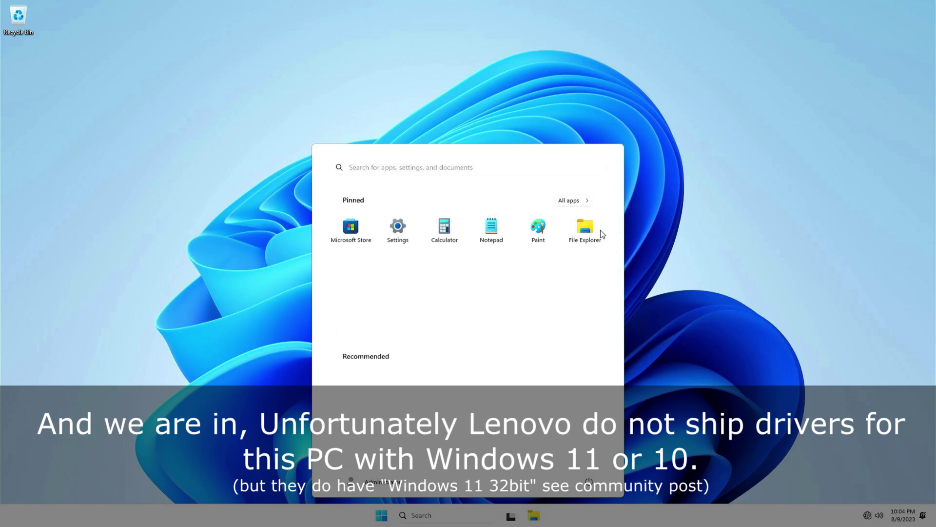
- Close the Start menu and move the Recycle Bin icon to the lower-right corner of the desktop
left_click(684, 235)
left_click_drag(299, 135, 582, 361)
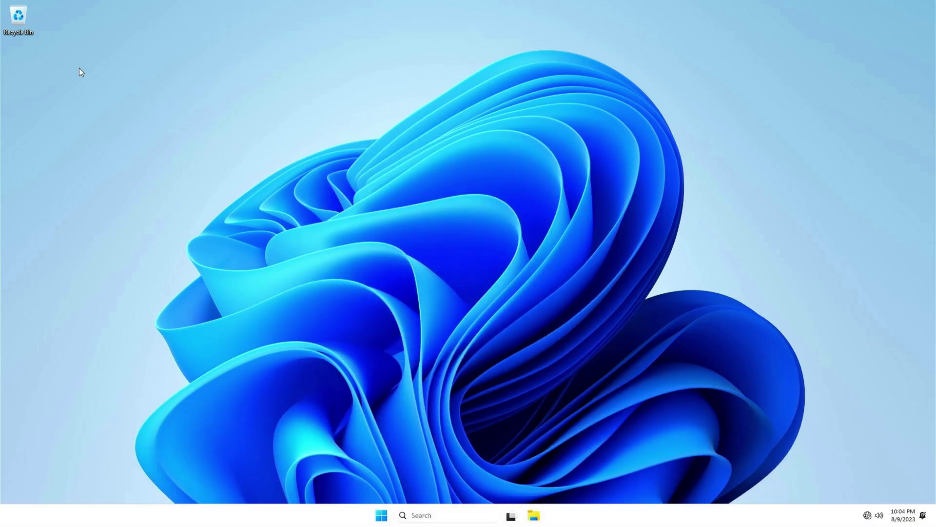
left_click_drag(21, 28, 905, 468)
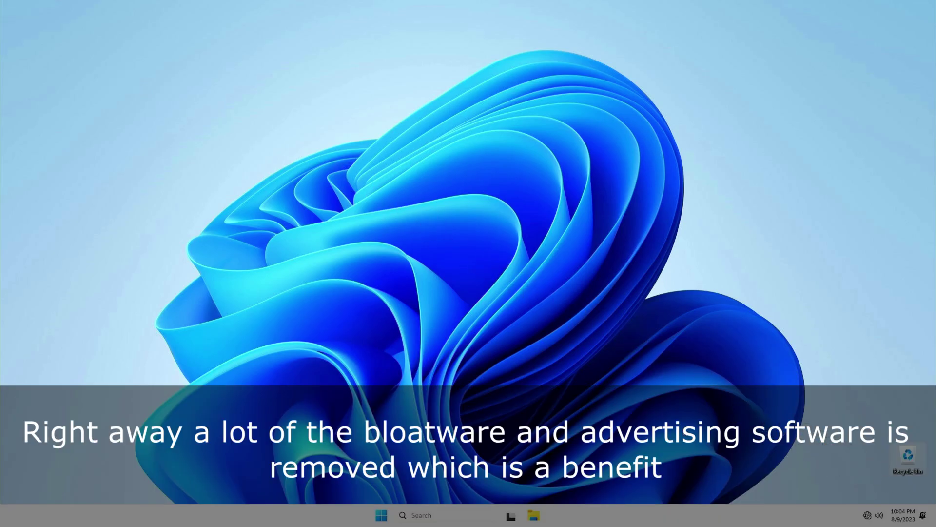
- Open Notepad and write "Windows 11 installed on A DVD!!!" in a blank document
left_click(381, 517)
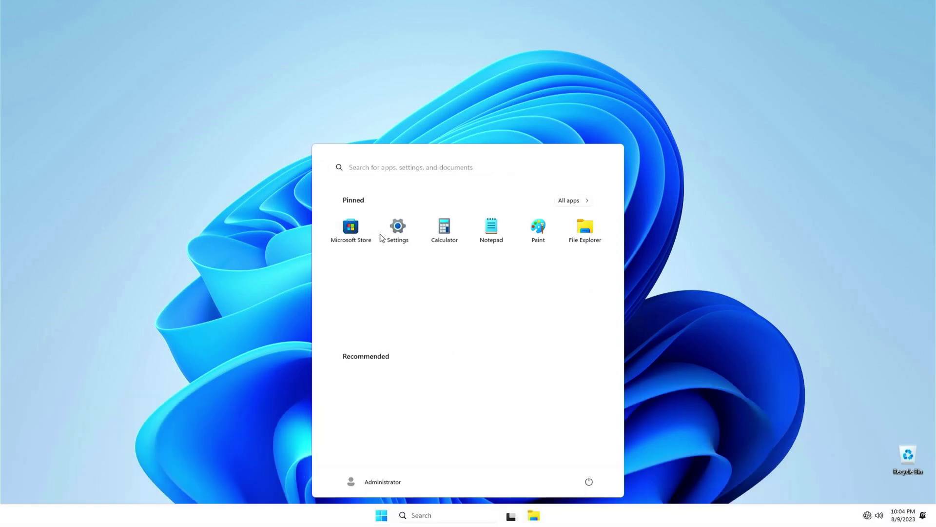
left_click(491, 228)
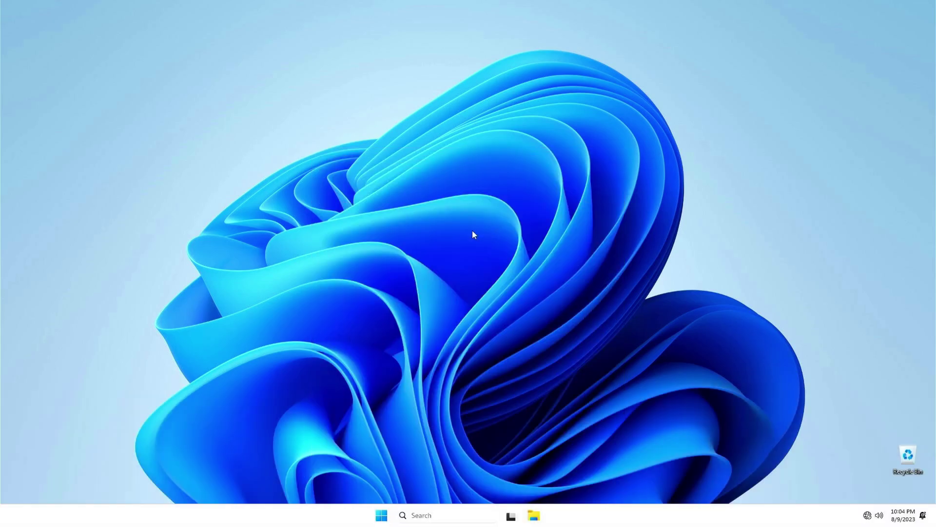
type("Windows 11 installed on")
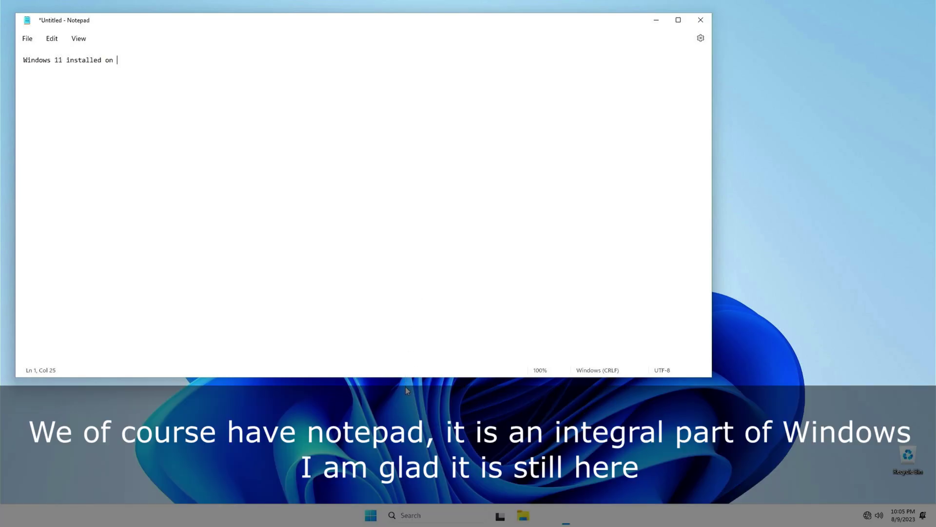
type(" A DVD!!!")
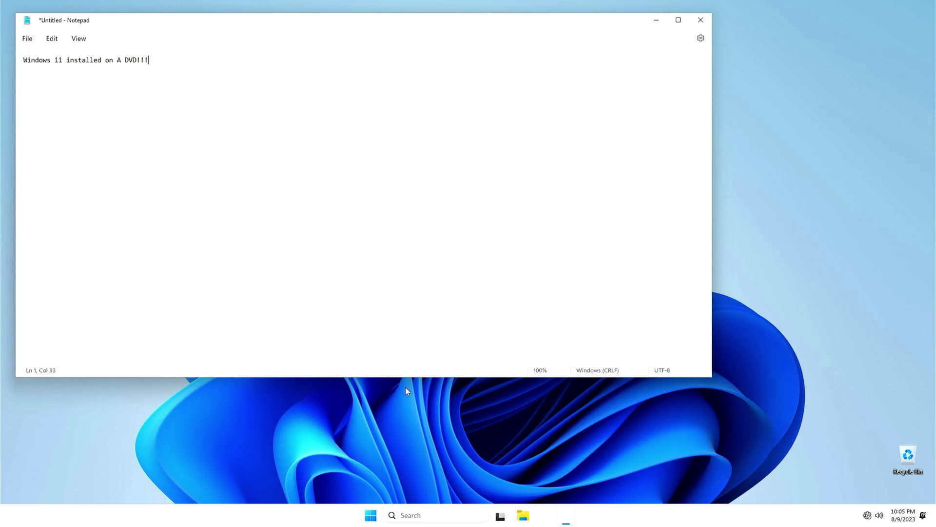
- Save the text document as "Live 11" in the Documents folder and close Notepad
left_click(23, 40)
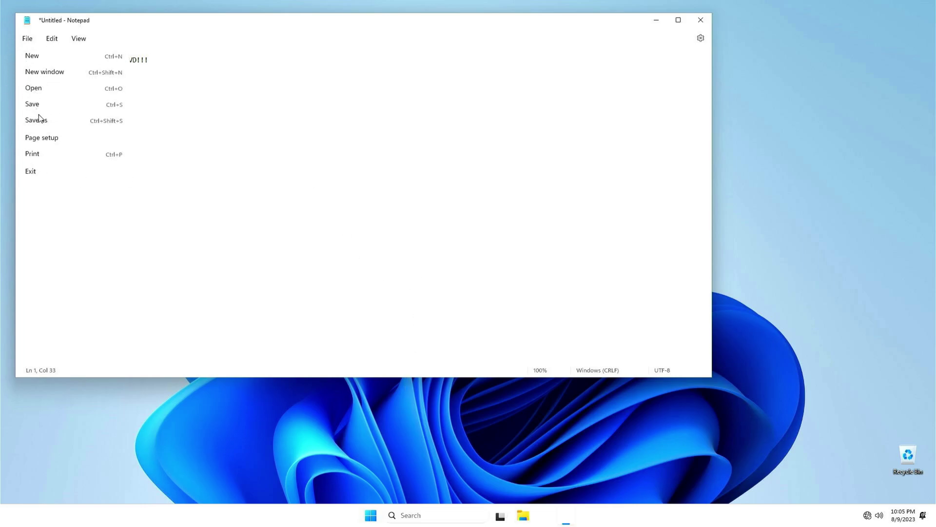
left_click(40, 117)
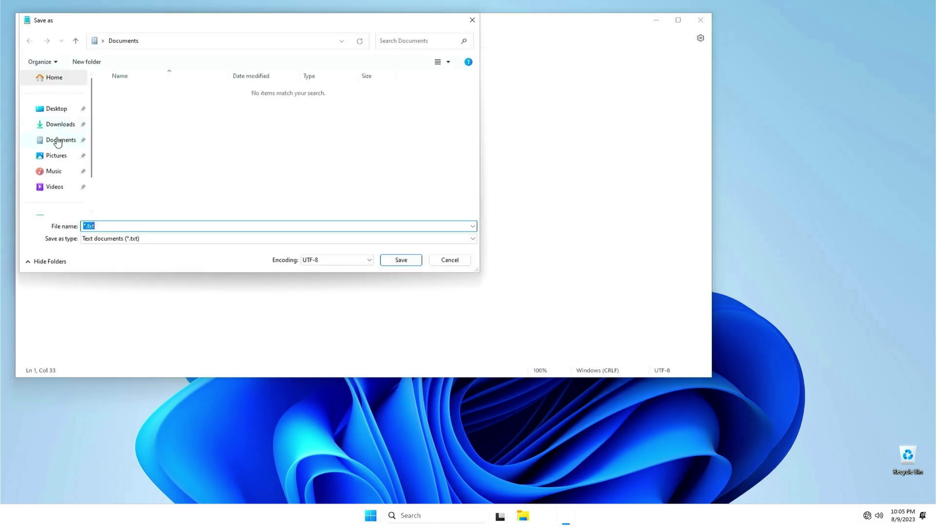
left_click(57, 141)
double_click(100, 225)
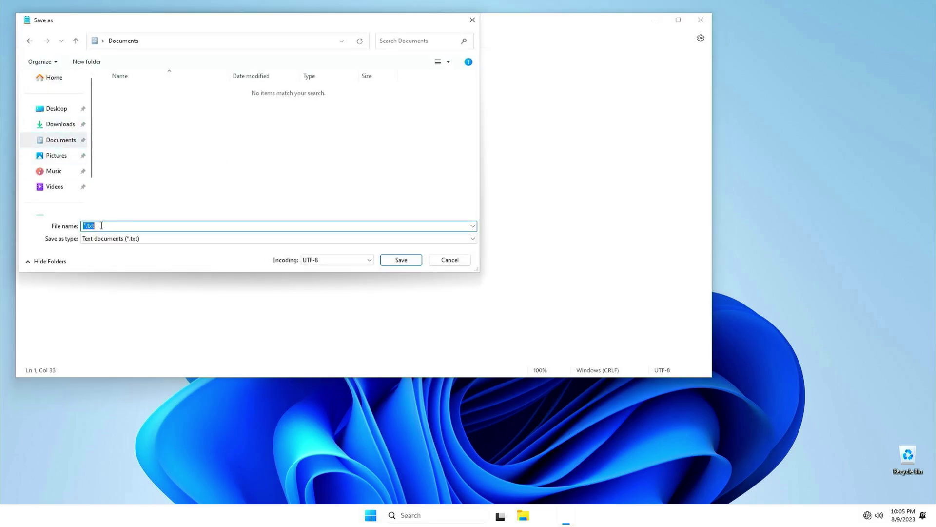
type("Live 11")
key("Return")
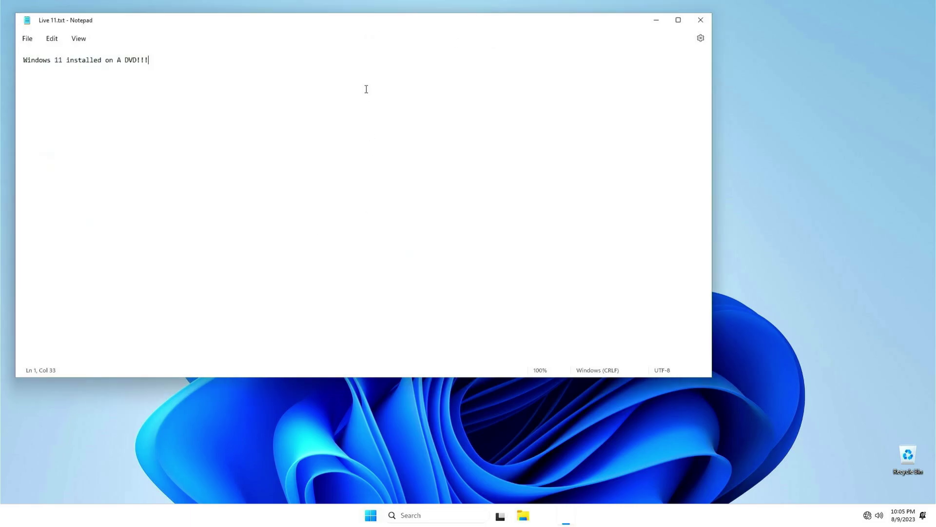
left_click(700, 22)
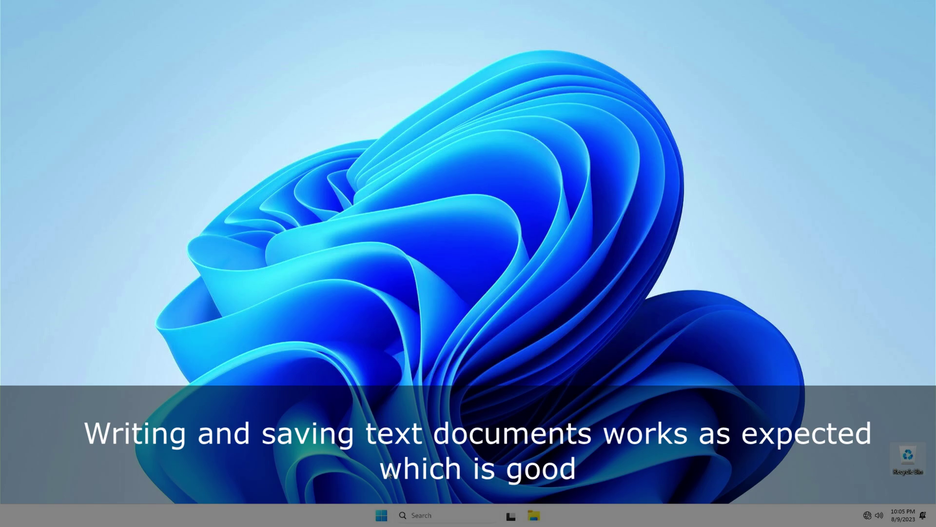
- Open This PC in File Explorer, check the properties of Local Disk (C:), and close both windows
left_click(383, 514)
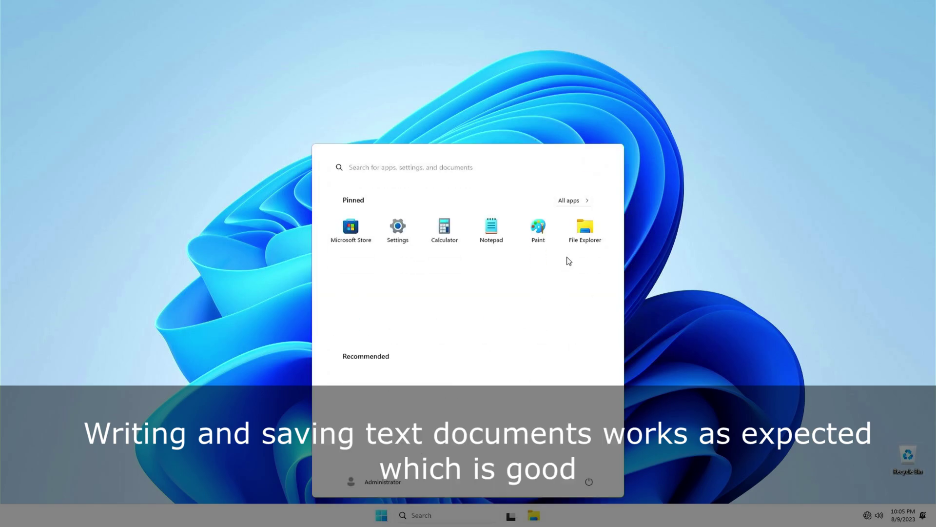
left_click(584, 230)
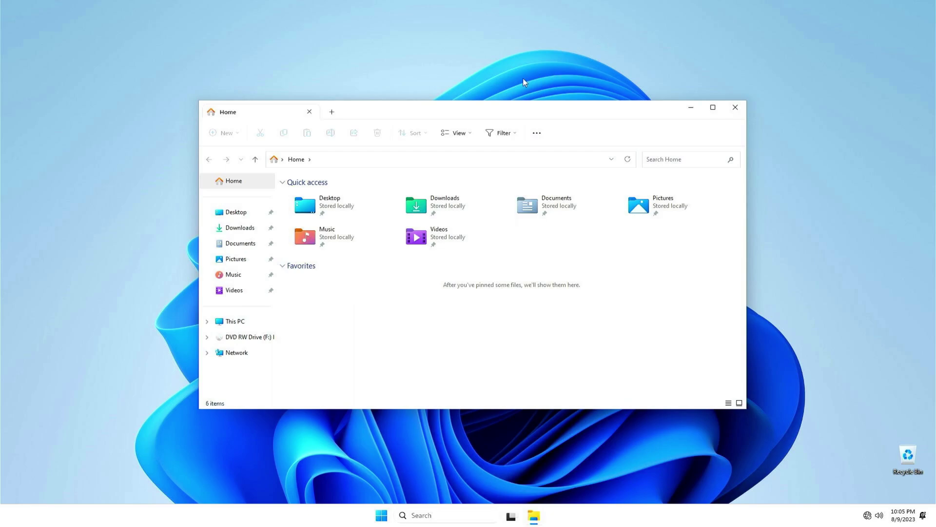
left_click(233, 322)
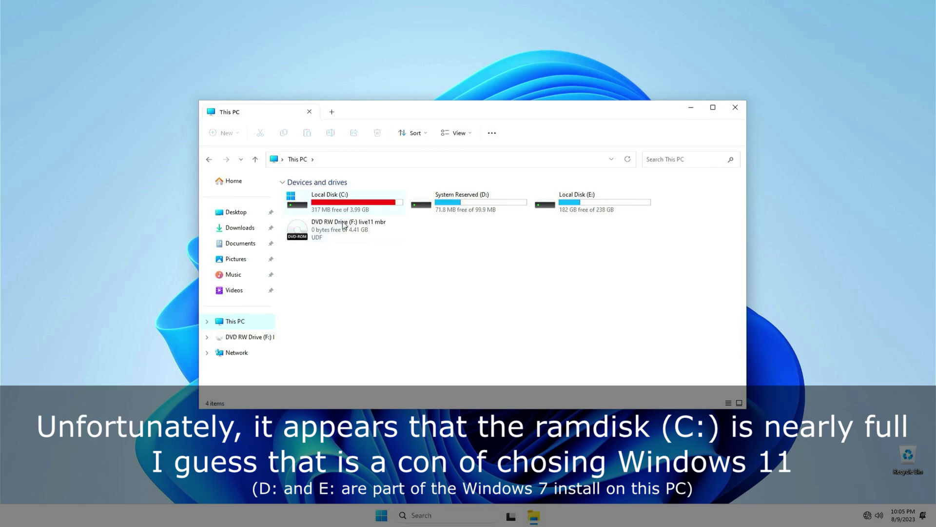
right_click(361, 204)
left_click(399, 350)
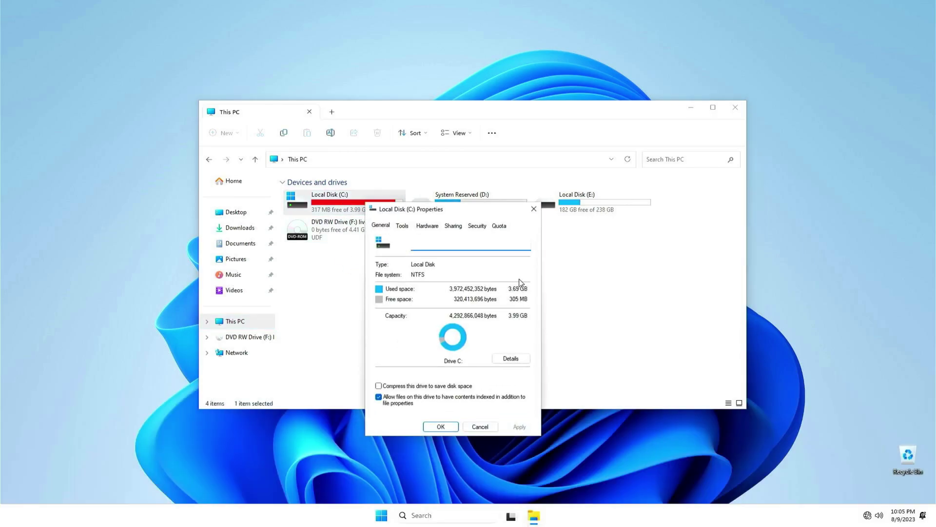
left_click(480, 427)
left_click(736, 107)
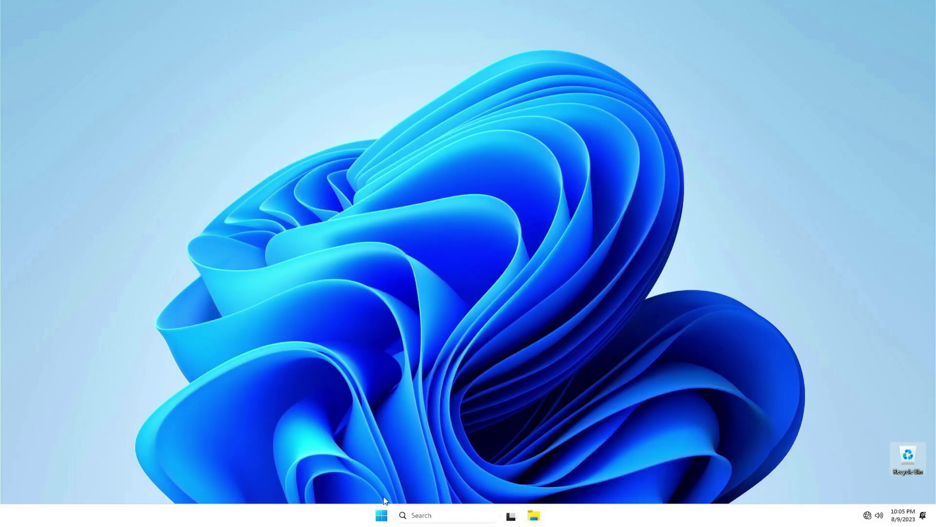
- Switch the Windows color mode to Dark in the Settings personalization options and close Settings
left_click(382, 515)
left_click(397, 228)
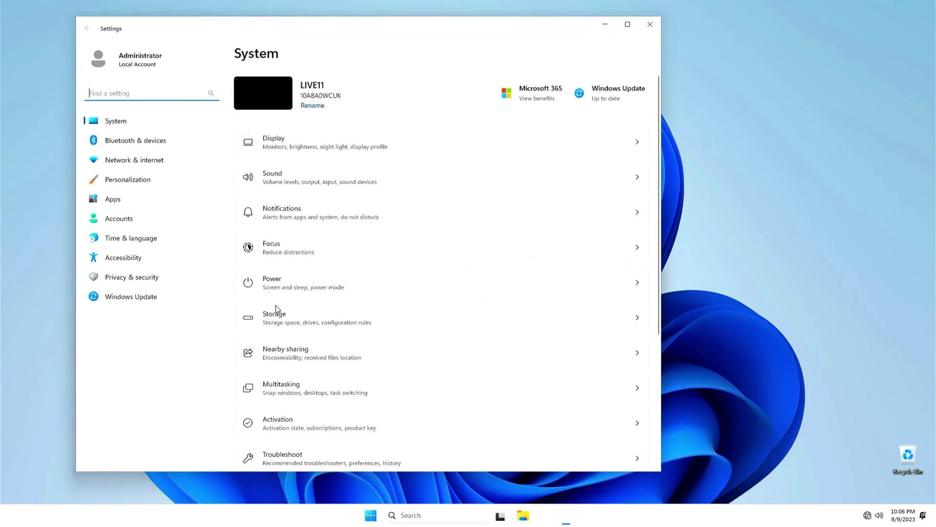
left_click(128, 178)
left_click(330, 217)
left_click(592, 185)
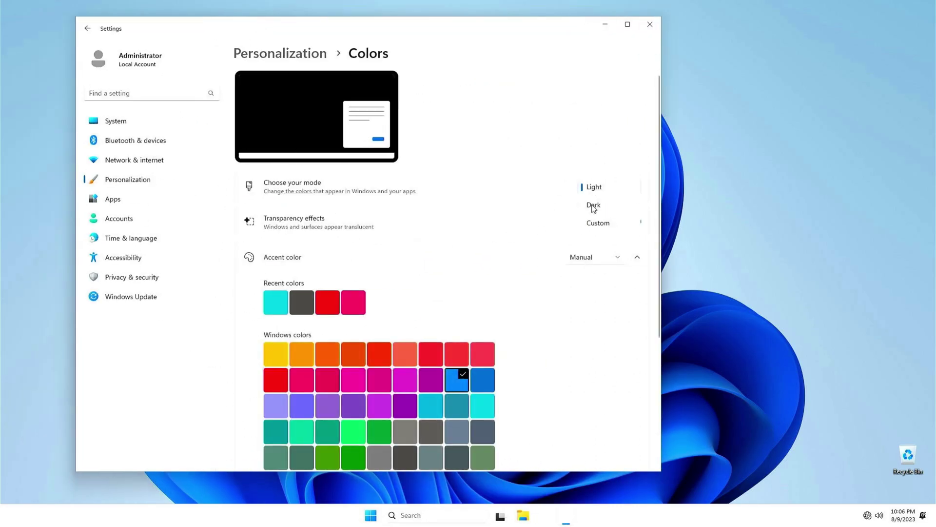
left_click(592, 205)
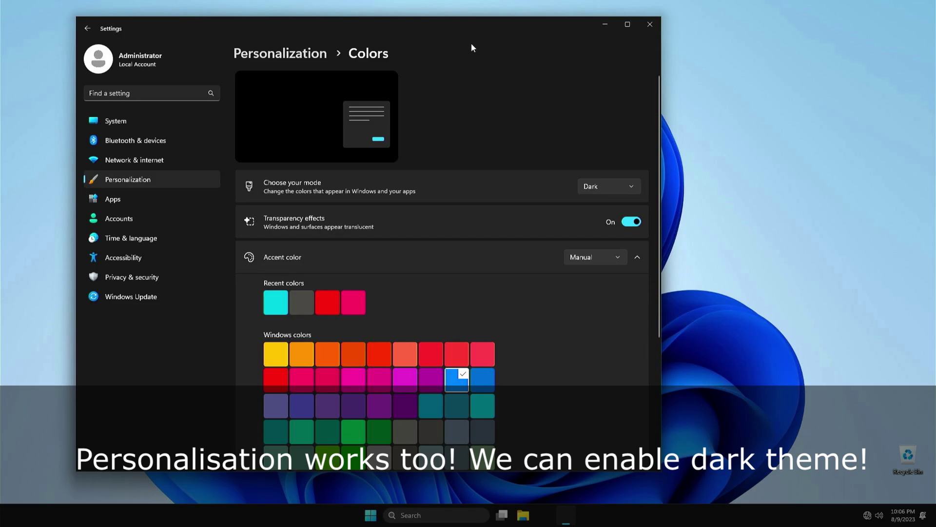
left_click_drag(433, 38, 459, 36)
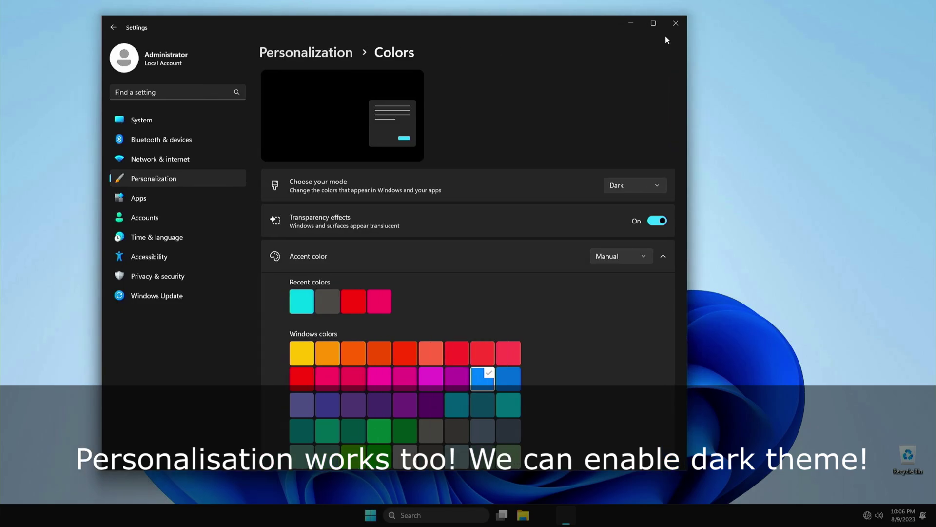
left_click(677, 27)
- Refresh the desktop and create a new folder on it named "Folder"
right_click(401, 169)
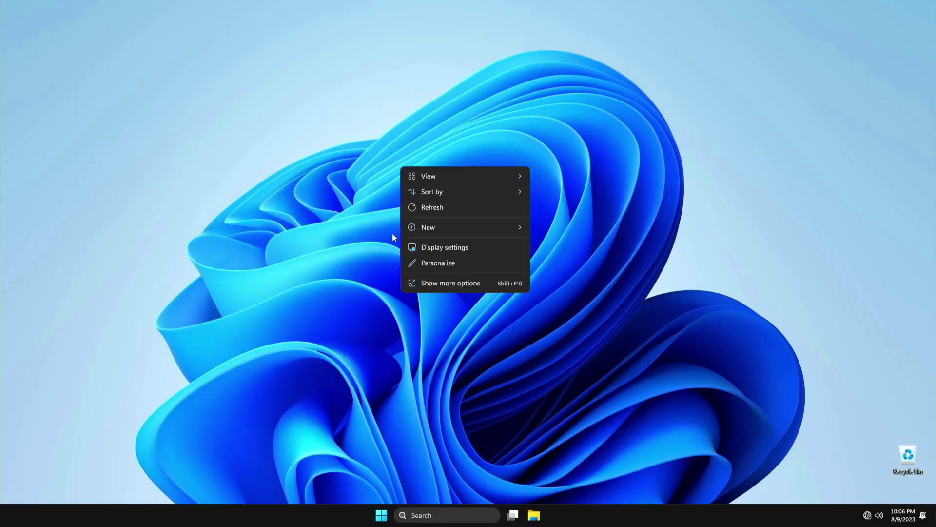
left_click(444, 207)
right_click(297, 152)
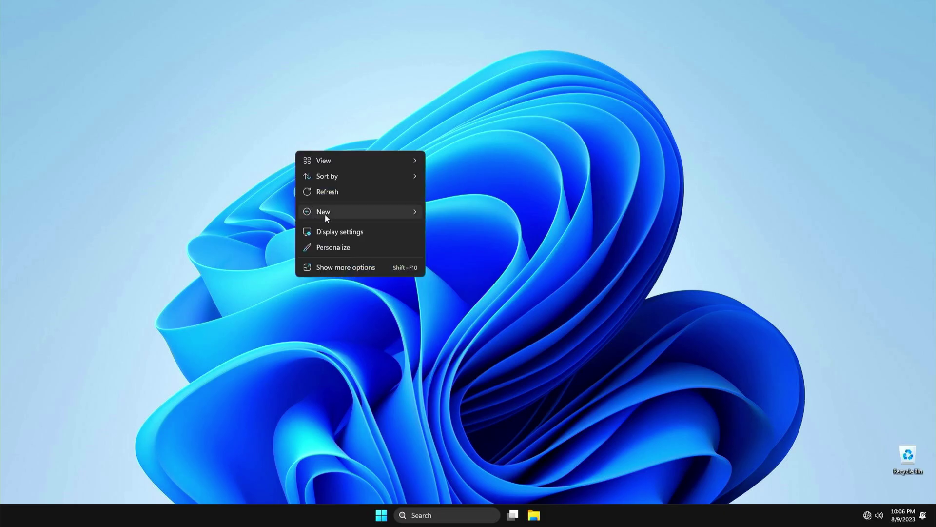
mouse_move(398, 215)
left_click(447, 213)
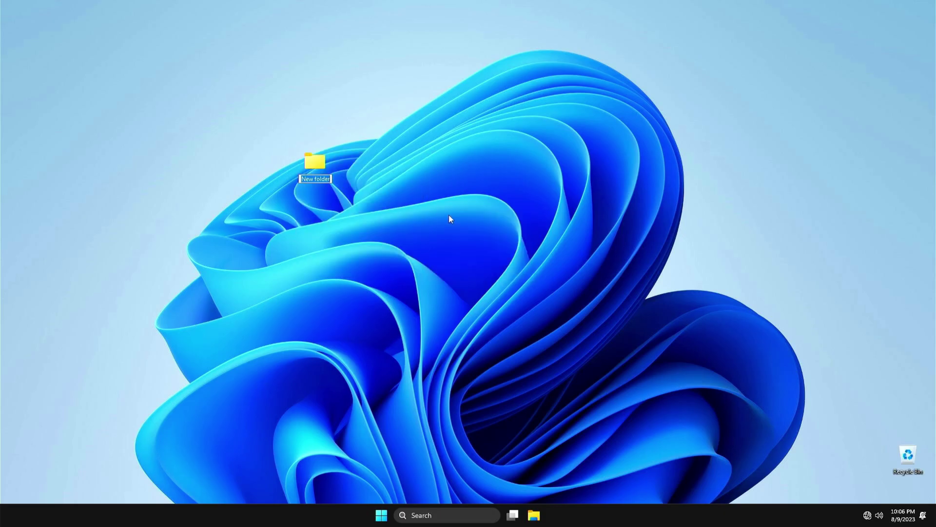
type("Folder")
key("Return")
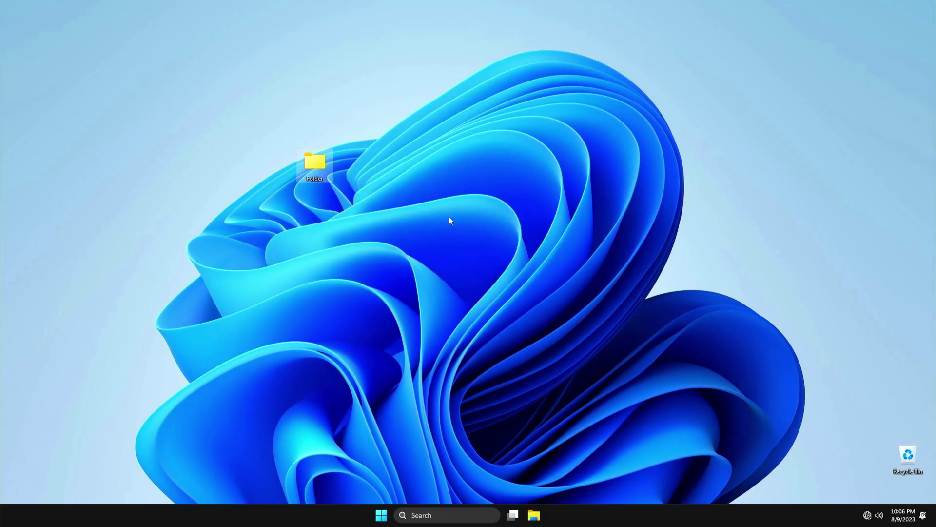
- Open the new desktop folder to view its contents, shift its window slightly, and close it
double_click(307, 168)
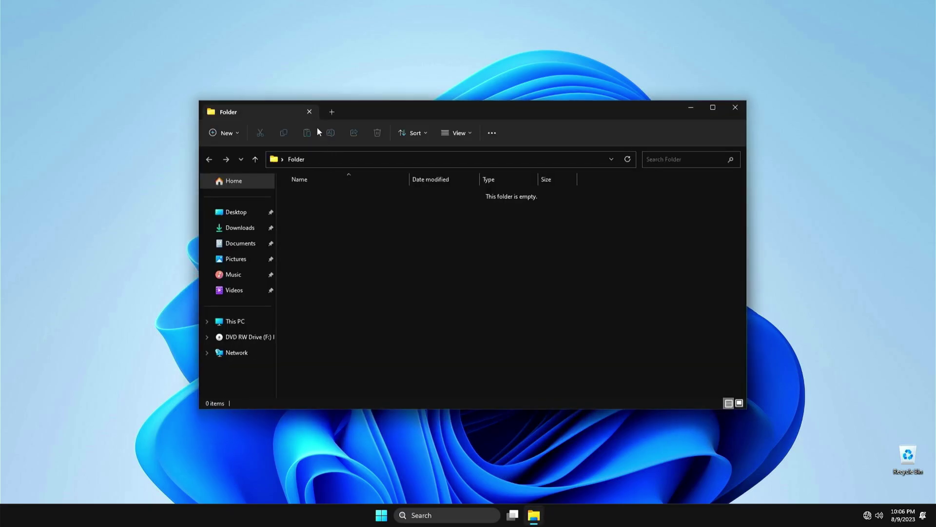
left_click_drag(373, 113, 370, 103)
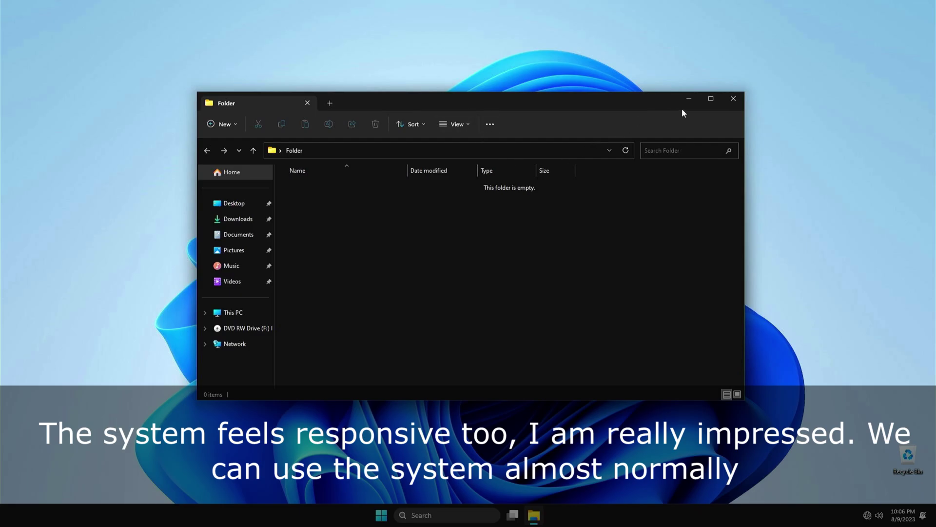
left_click(734, 99)
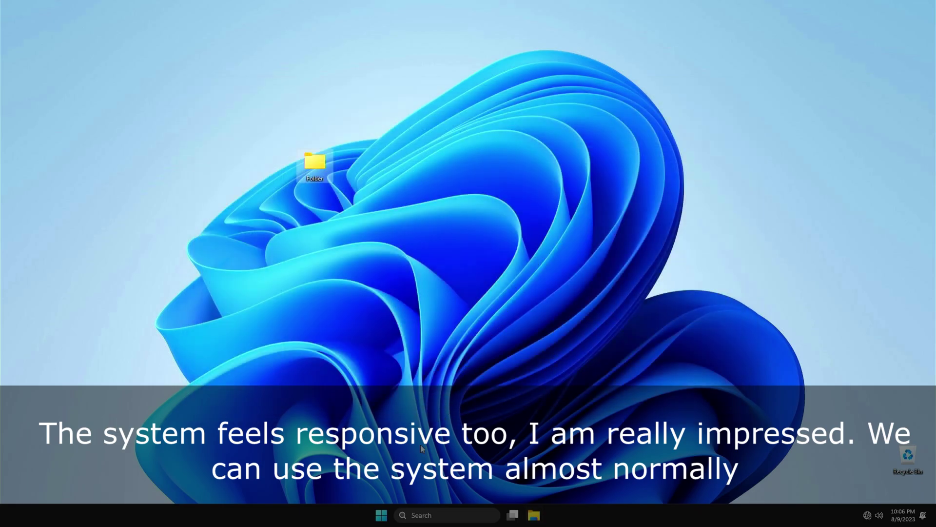
- Open Snipping Tool, capture a rectangular snip of the desktop area around the folder, and close the tool
left_click(379, 517)
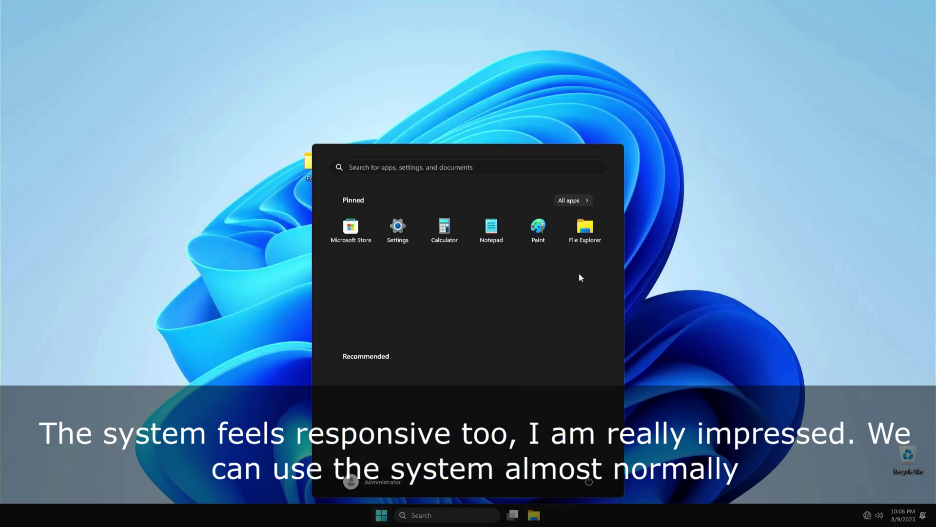
left_click(588, 200)
scroll(519, 300, "down", 5)
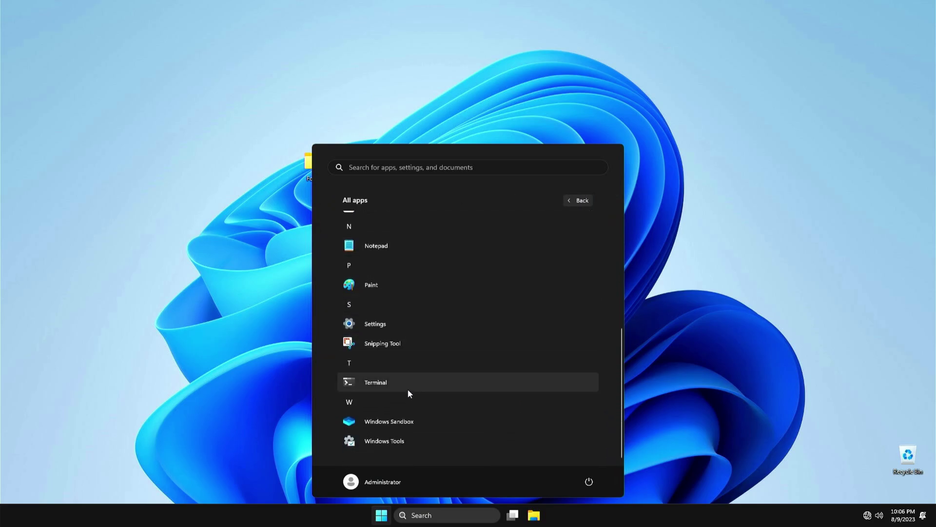
left_click(403, 344)
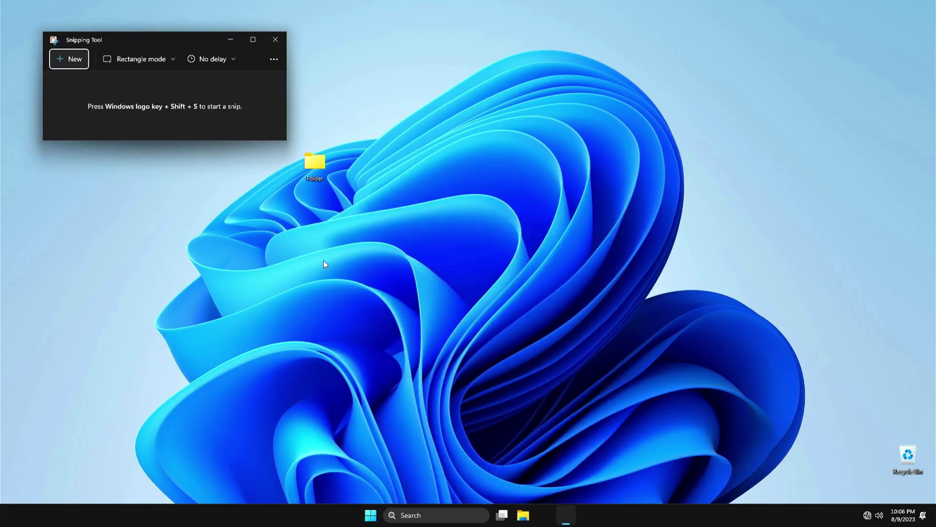
key("super+shift+s")
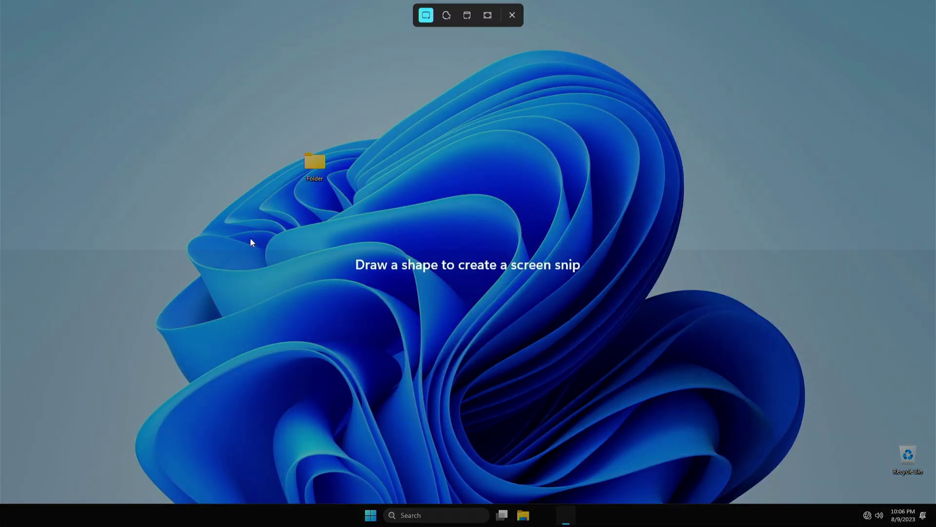
left_click_drag(226, 136, 373, 263)
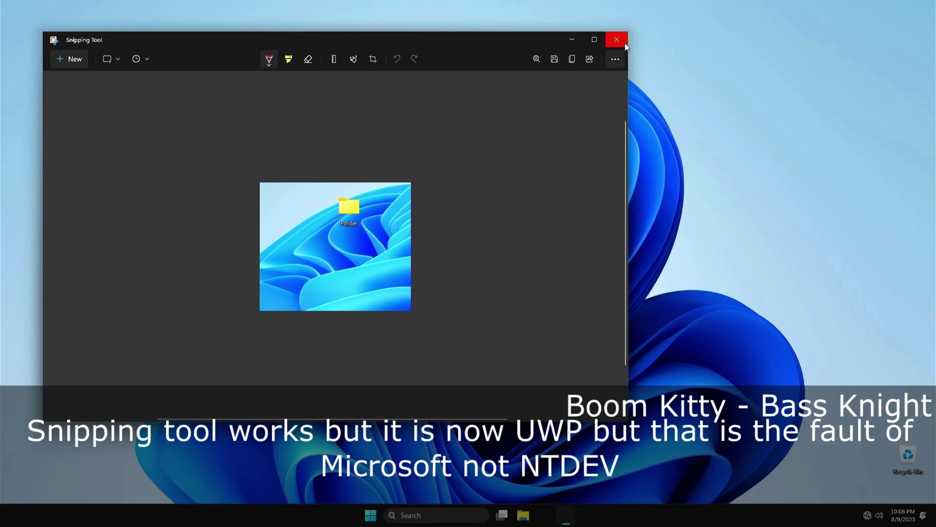
left_click(617, 40)
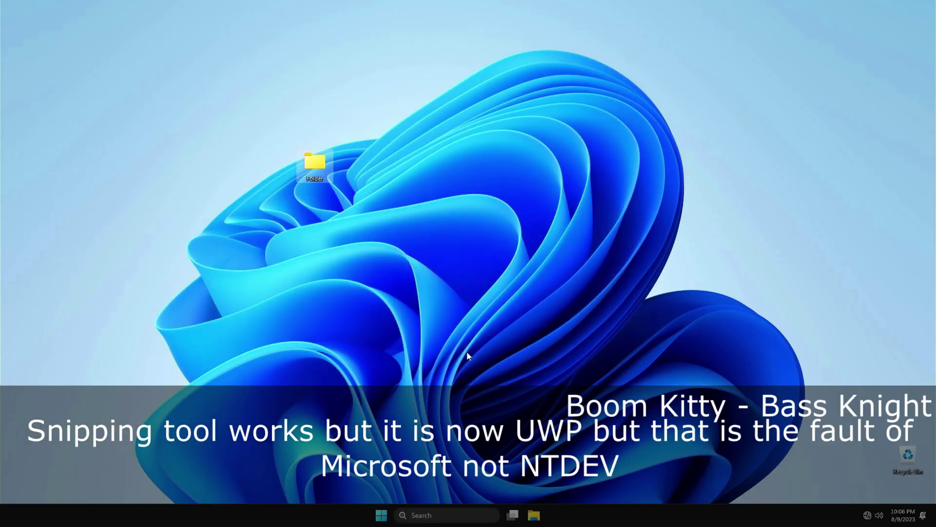
- Open Calculator, compute 60 + 9, and close it
left_click(389, 510)
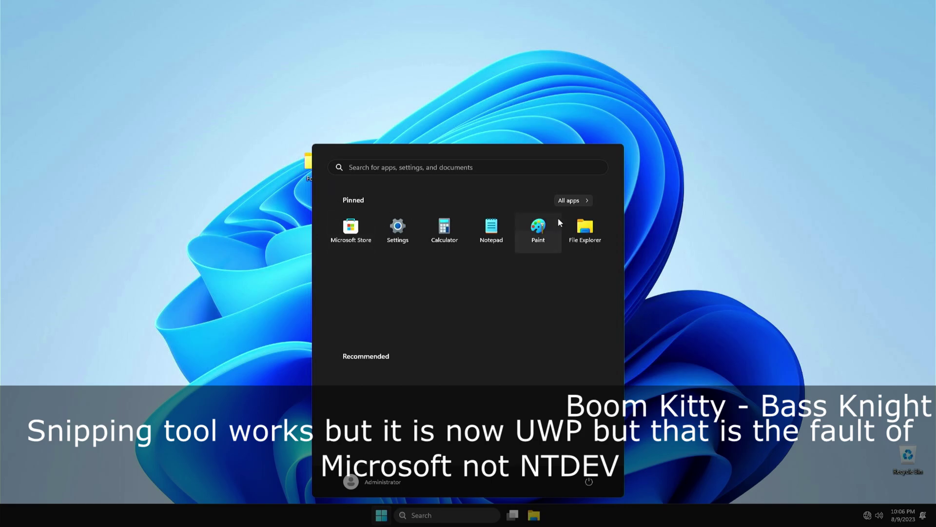
left_click(445, 231)
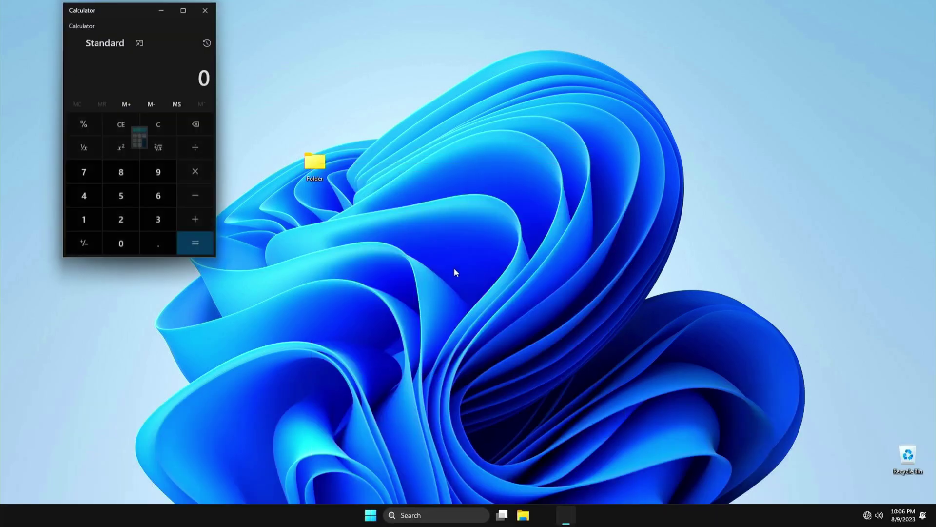
left_click(168, 196)
left_click(120, 248)
left_click(202, 218)
left_click(167, 162)
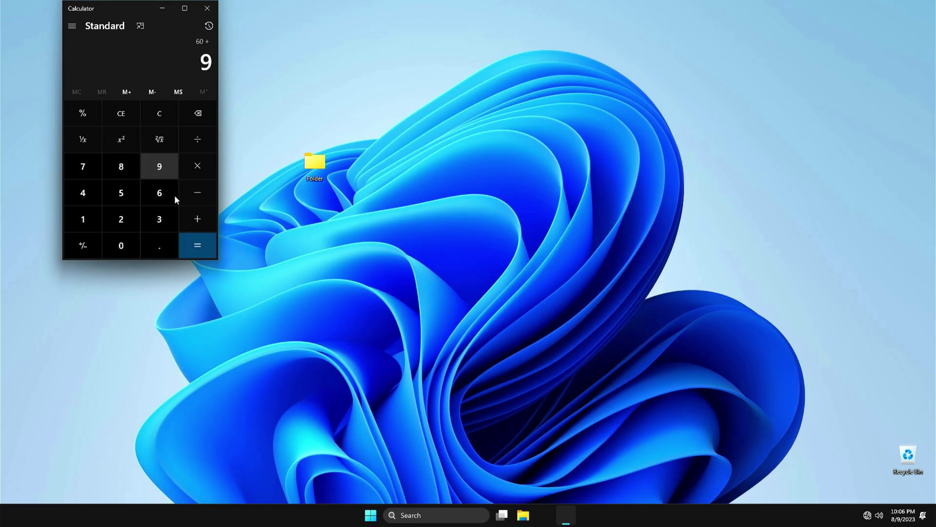
left_click(203, 249)
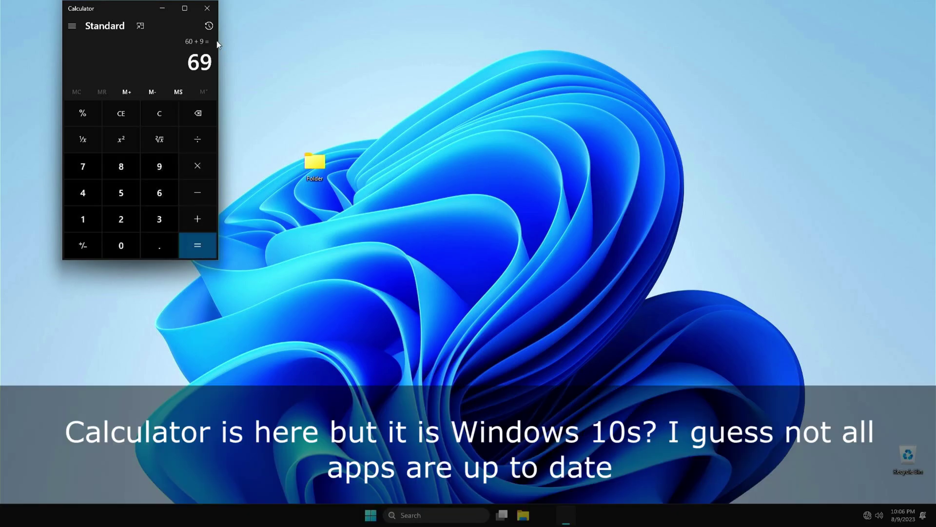
left_click(213, 8)
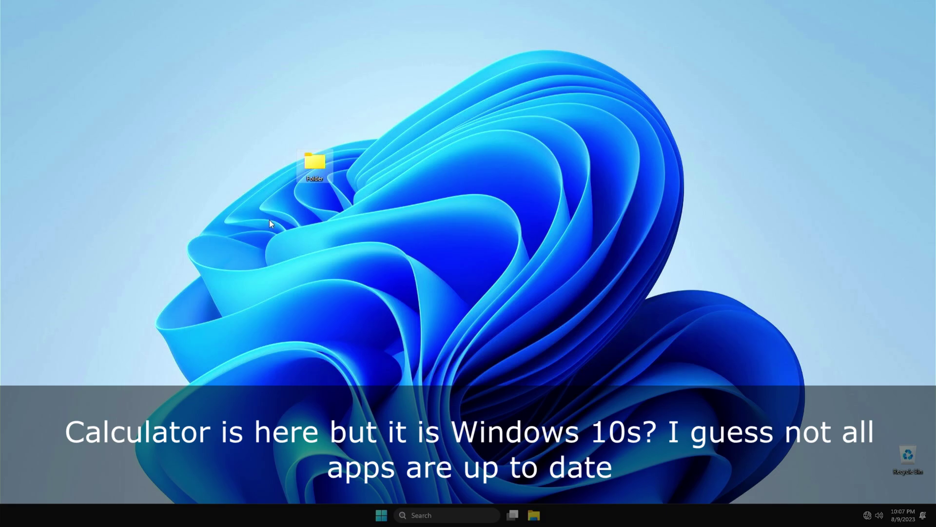
- Run winver to examine the Windows version and build information, and close the About Windows dialog
key("super+r")
type("winv")
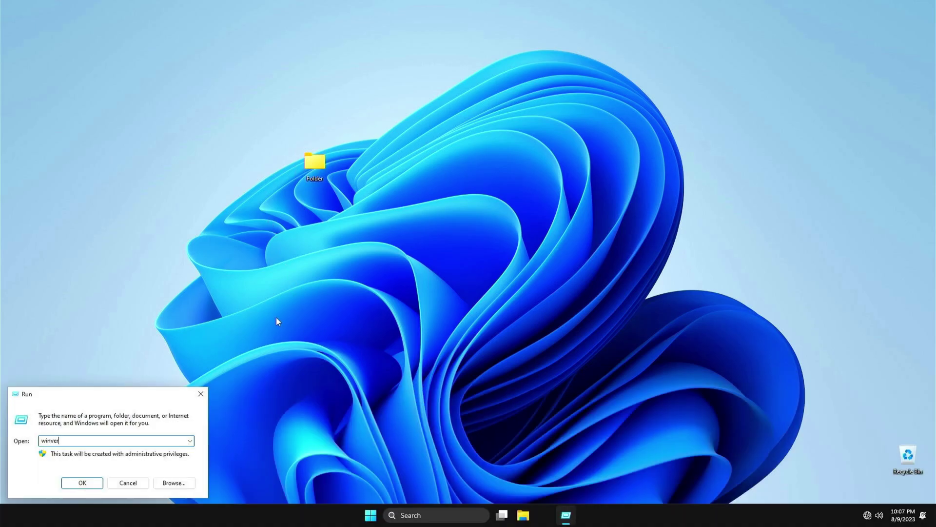
key("Return")
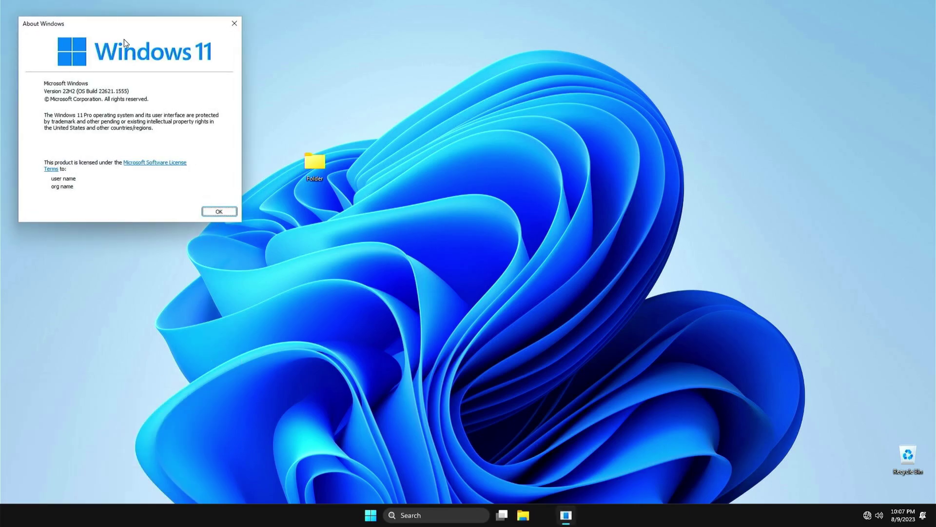
left_click_drag(125, 25, 135, 30)
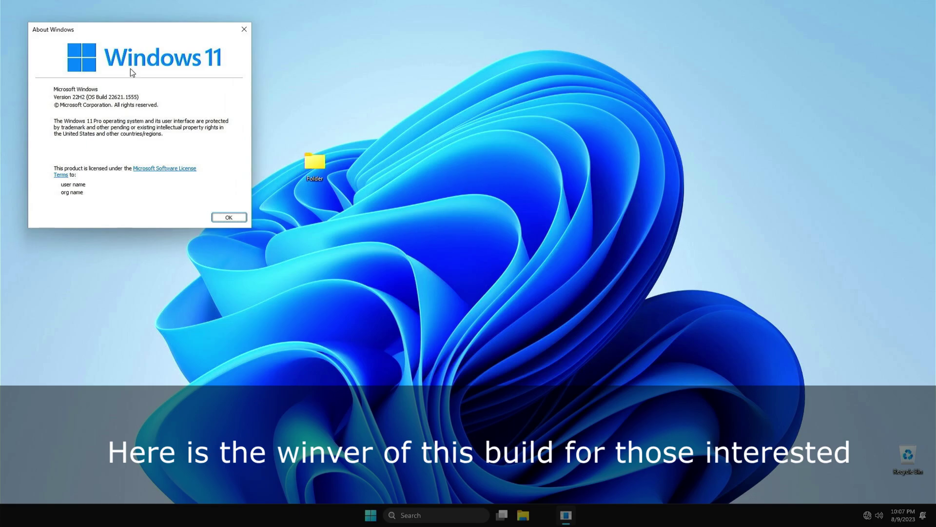
left_click(238, 217)
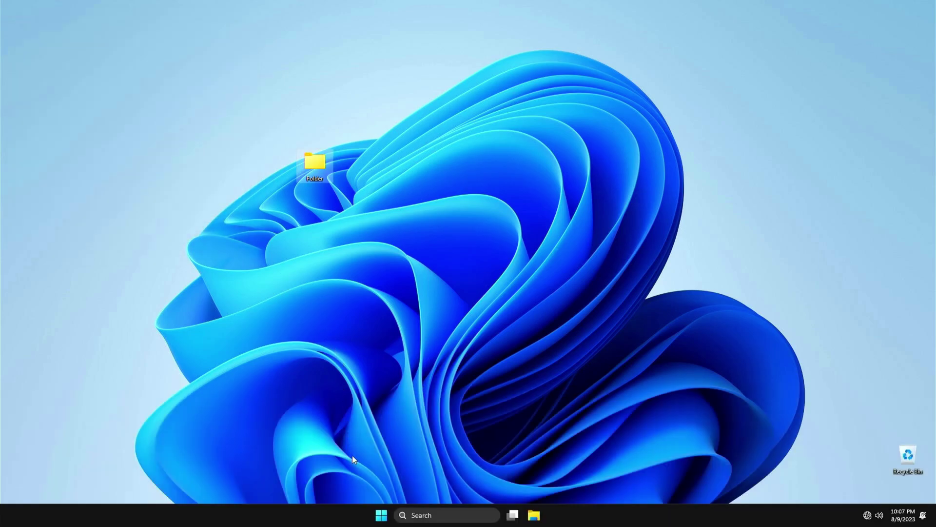
- Open Paint, draw the word "Hi" and a smiley face on the canvas, and close it without saving
left_click(381, 519)
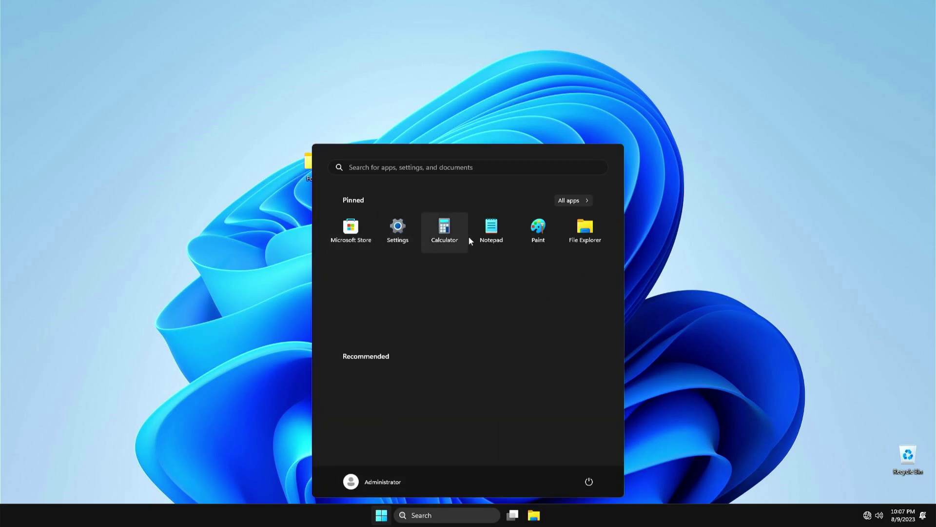
left_click(551, 228)
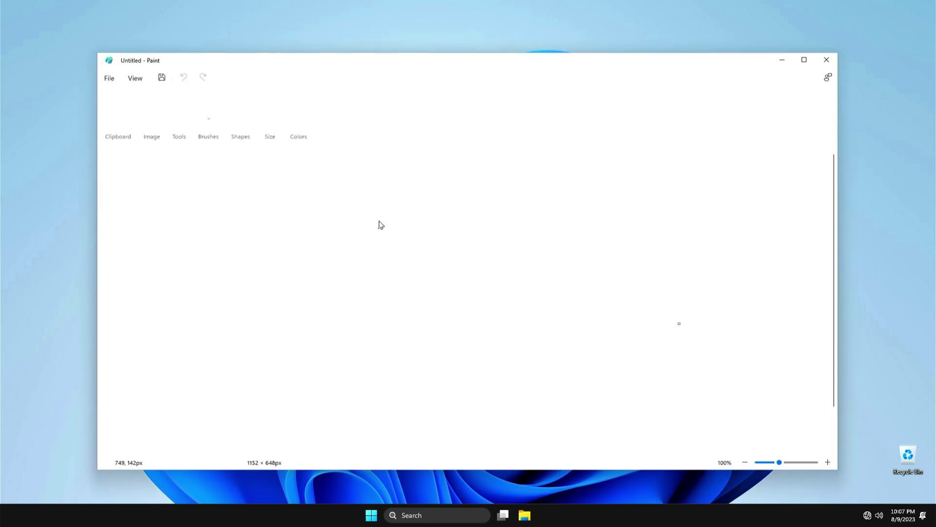
mouse_move(202, 203)
left_mouse_down()
mouse_move(205, 266)
mouse_move(234, 240)
mouse_move(233, 250)
mouse_move(273, 260)
left_mouse_up()
mouse_move(354, 246)
left_mouse_down()
mouse_move(354, 268)
mouse_move(330, 285)
mouse_move(403, 306)
mouse_move(418, 289)
left_mouse_up()
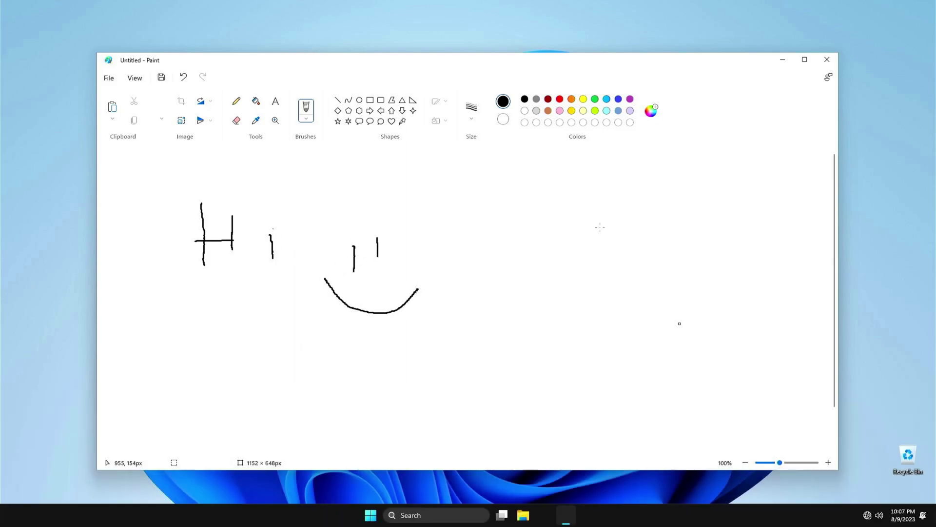
left_click(827, 59)
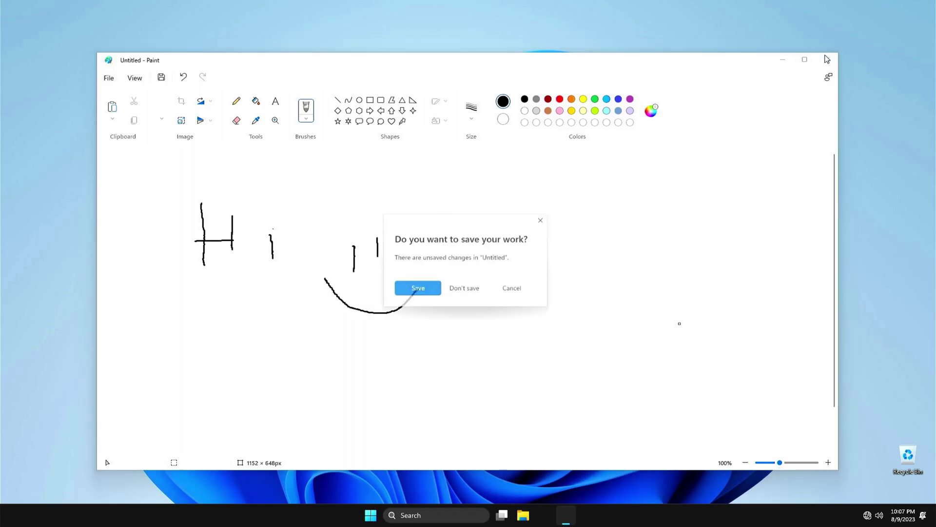
left_click(461, 300)
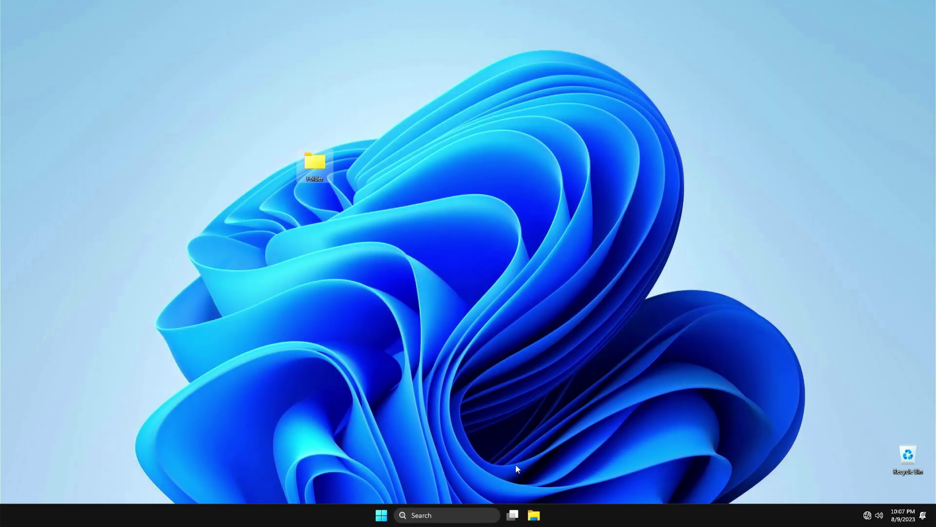
- Examine the device and Windows specifications through This PC's properties, view the drives in This PC, and close both windows
left_click(535, 513)
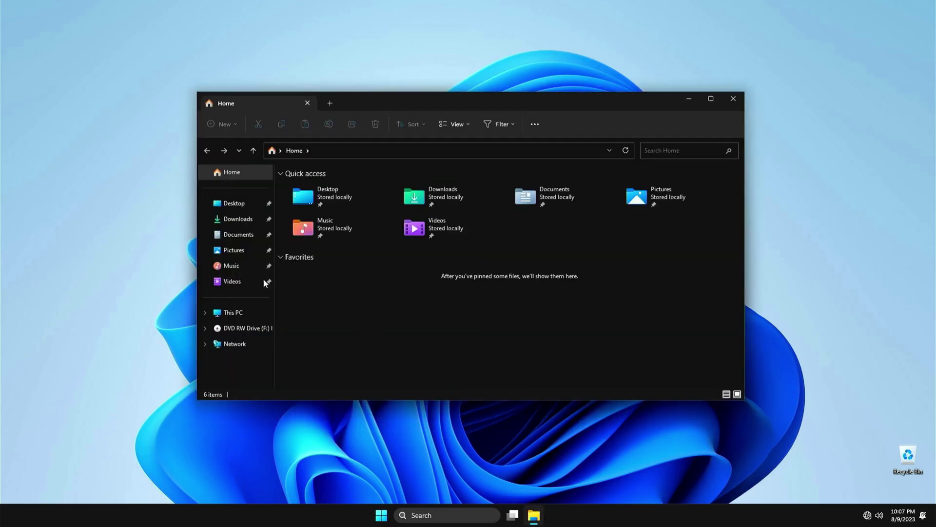
right_click(236, 312)
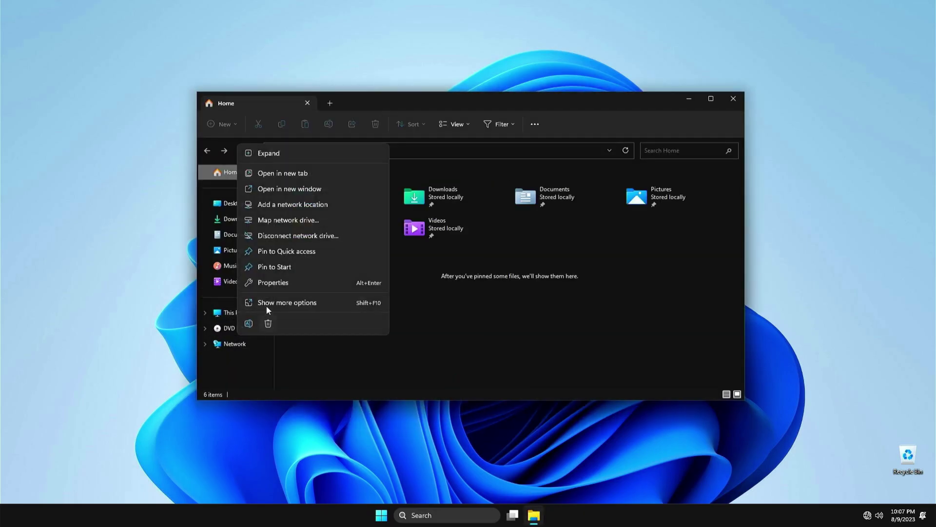
left_click(268, 283)
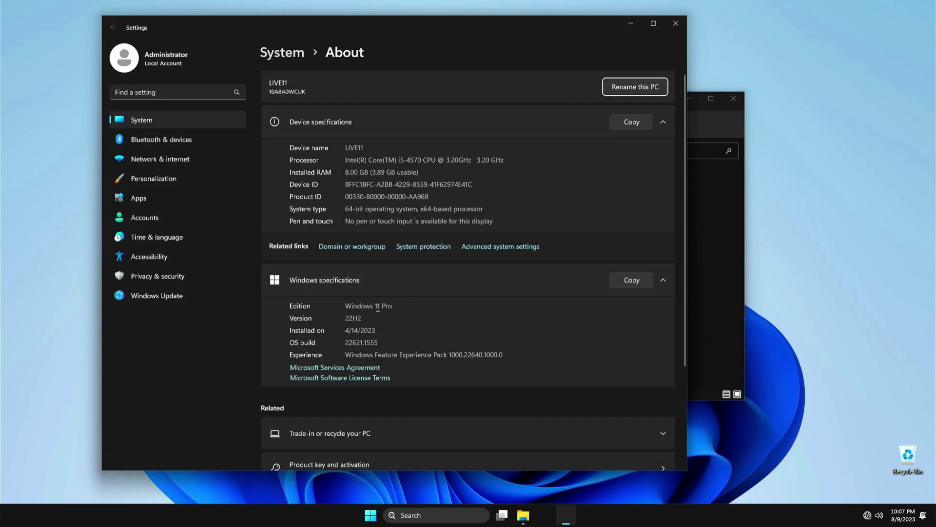
scroll(375, 297, "down", 2)
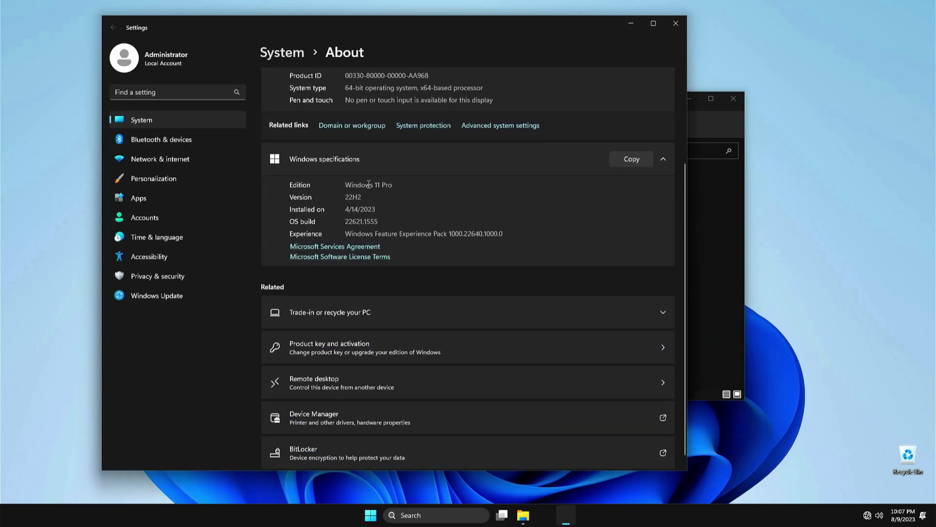
scroll(407, 228, "up", 2)
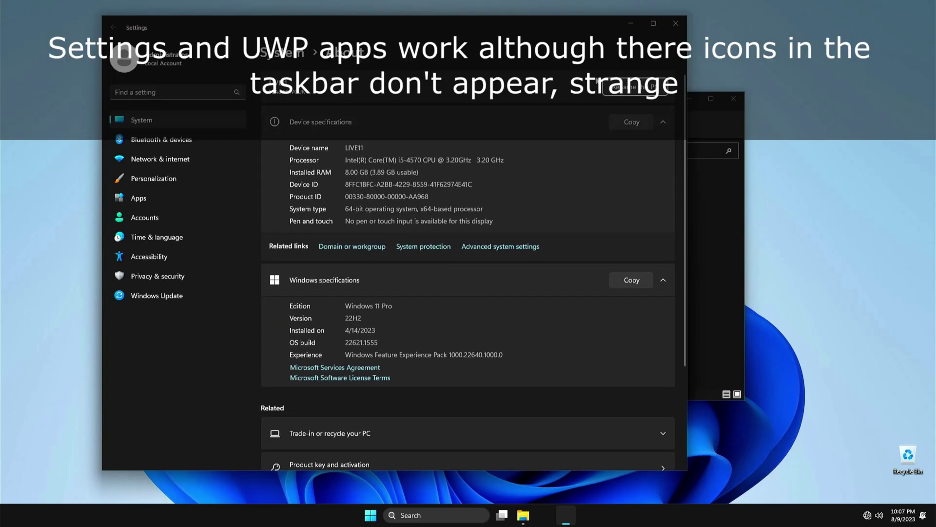
left_click(672, 25)
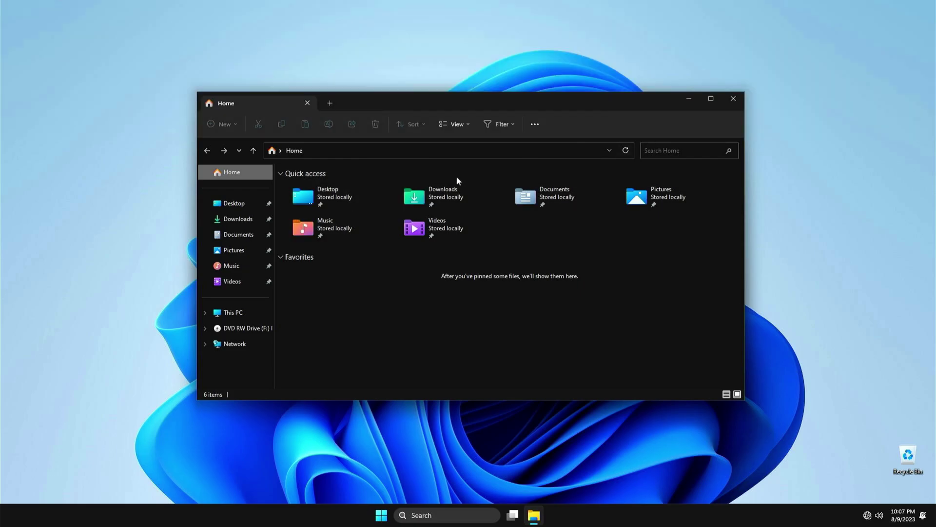
left_click(241, 312)
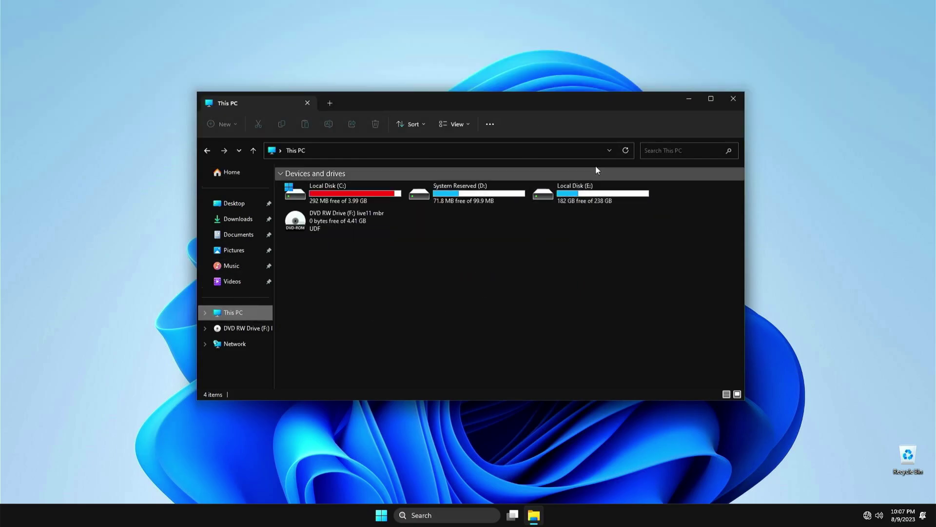
left_click(734, 104)
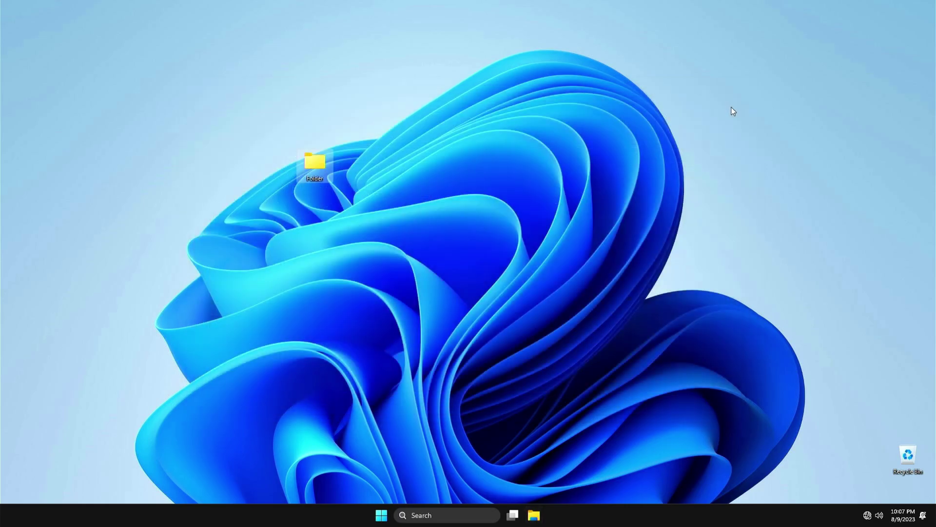
- Open Terminal from the full app list, add a Command Prompt tab, and close the PowerShell tab
key("super")
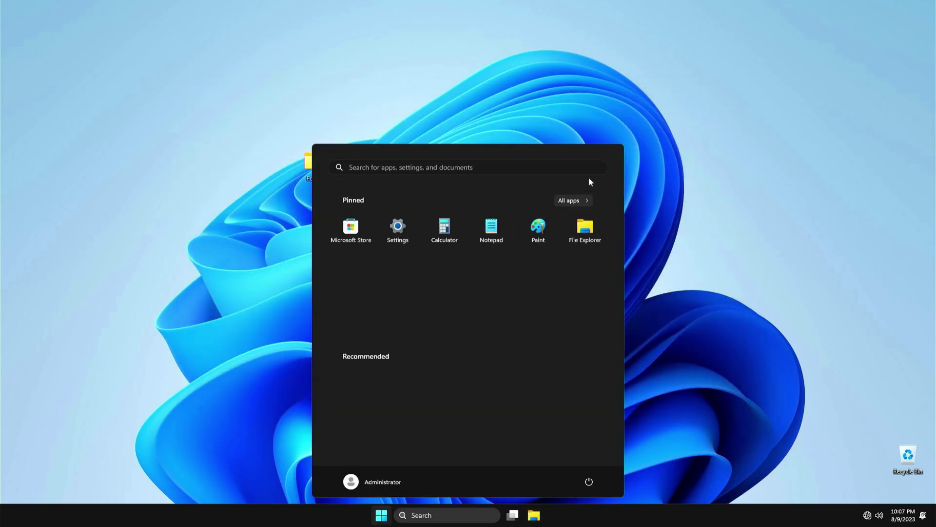
left_click(575, 200)
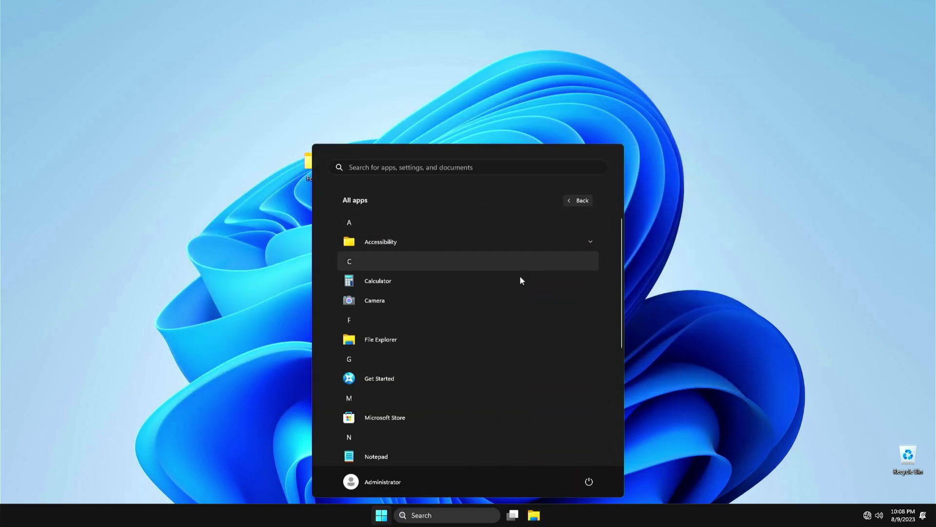
scroll(464, 331, "down", 2)
scroll(462, 335, "down", 5)
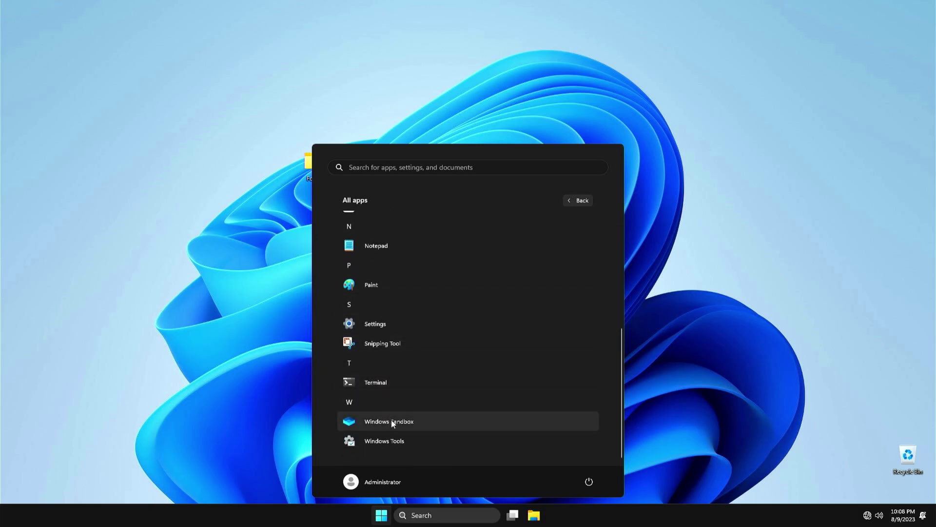
left_click(412, 421)
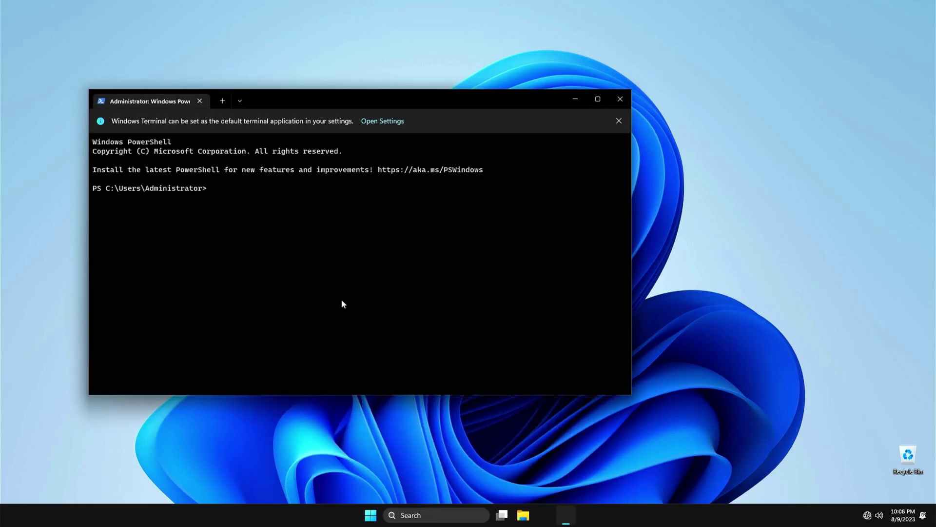
left_click(241, 99)
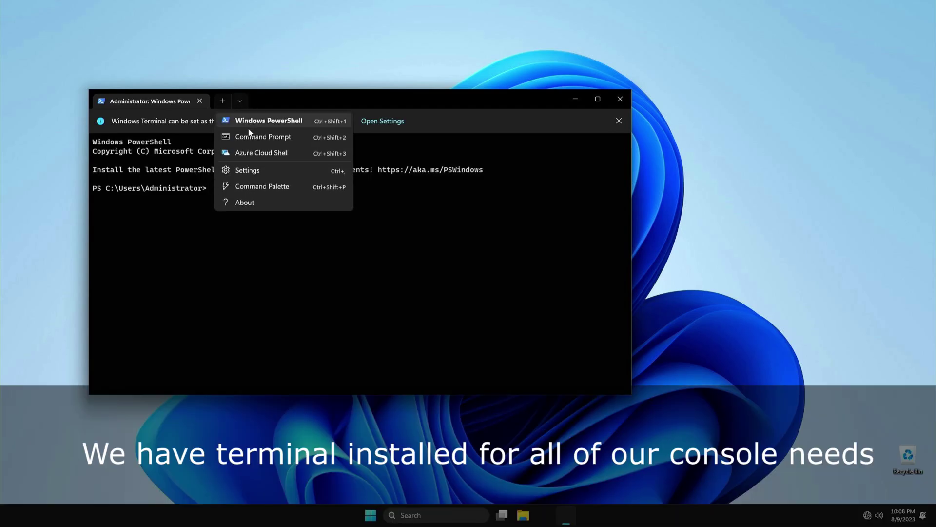
left_click(249, 142)
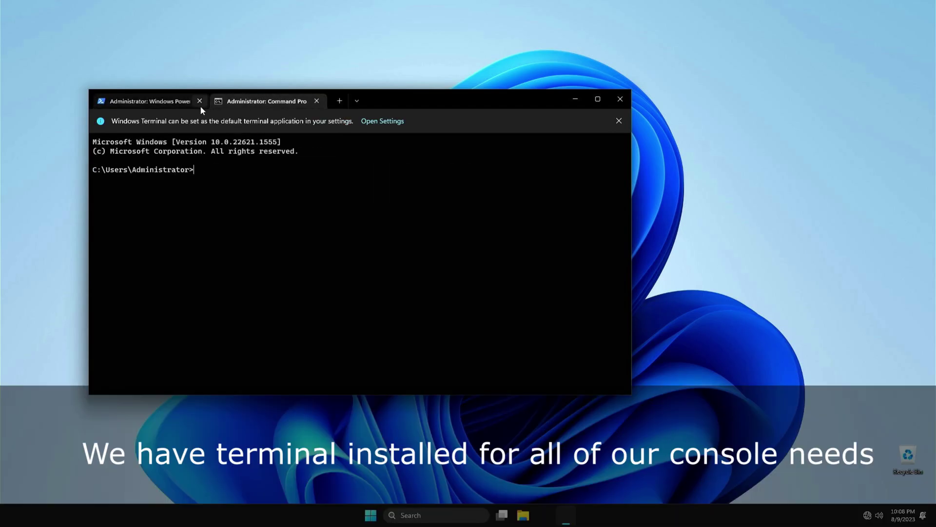
left_click(199, 101)
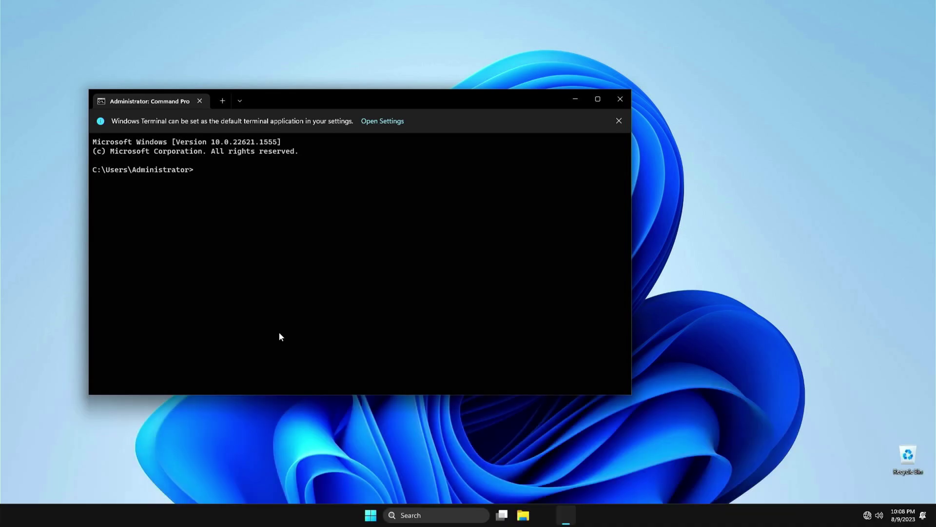
- Run echo hello in the Command Prompt and end the console session with exit
type("echo hello")
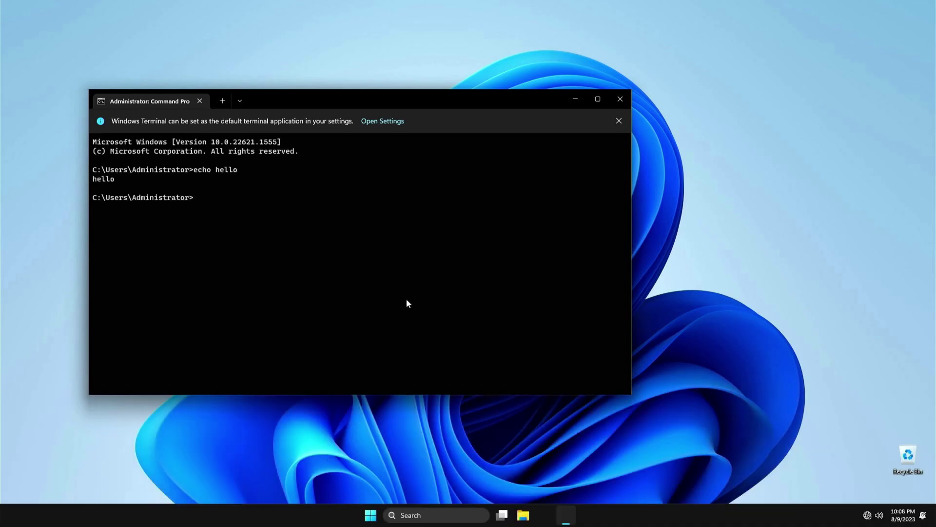
type("exit")
key("Return")
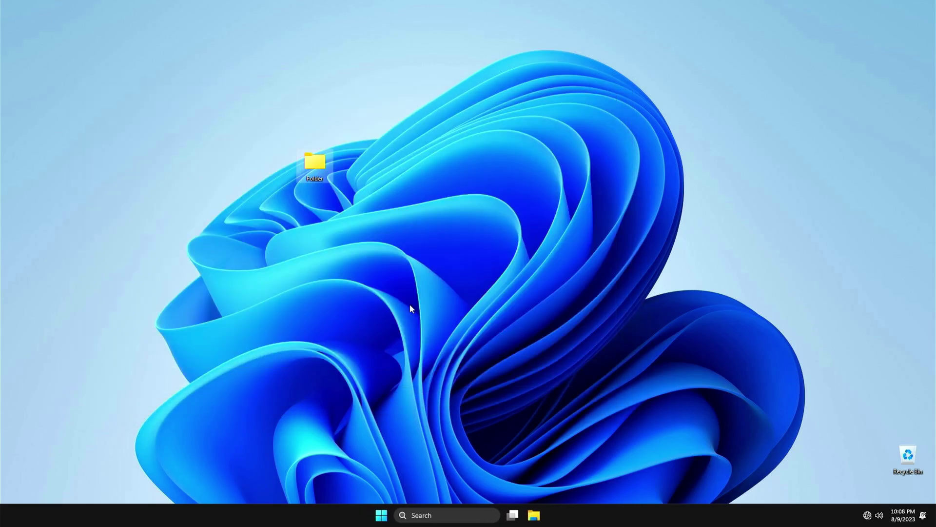
- Sign out of the Administrator account, sign back in, and check the Start menu's recommended items
left_click(382, 515)
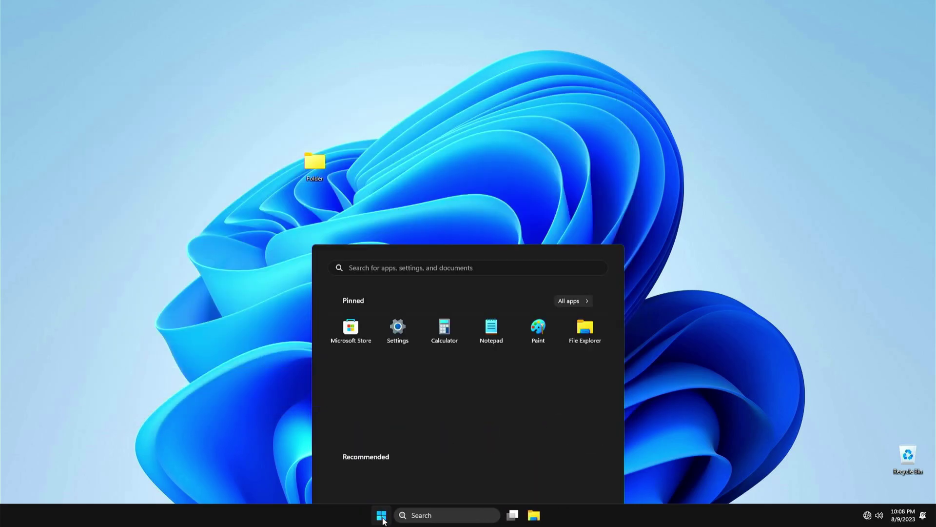
left_click(387, 482)
left_click(381, 464)
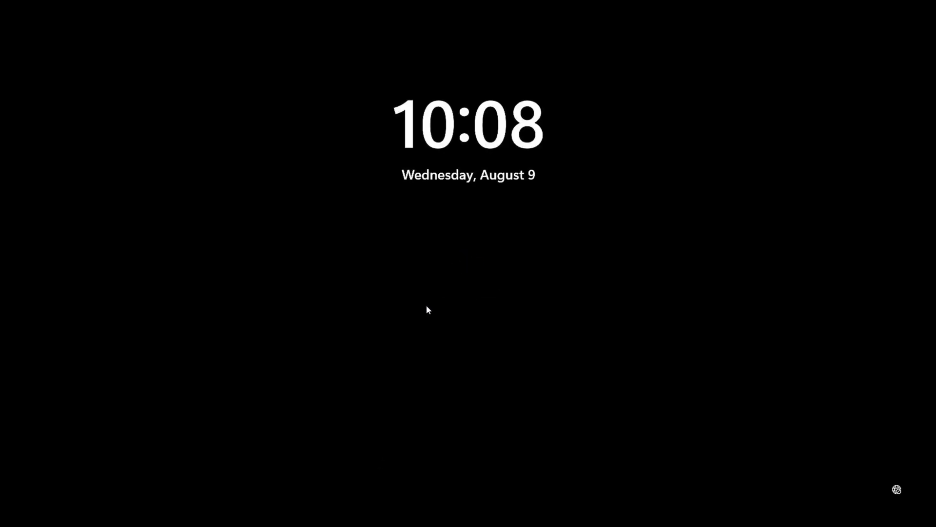
left_click(388, 312)
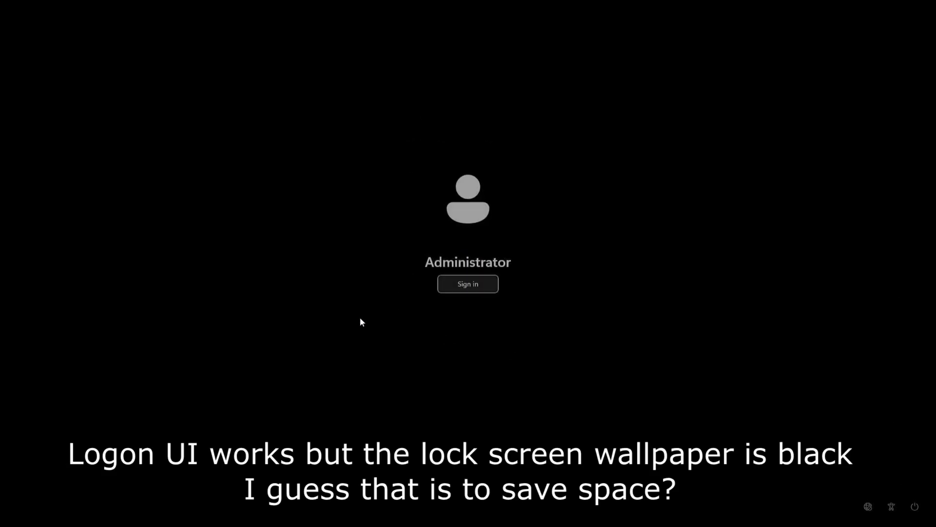
left_click(466, 283)
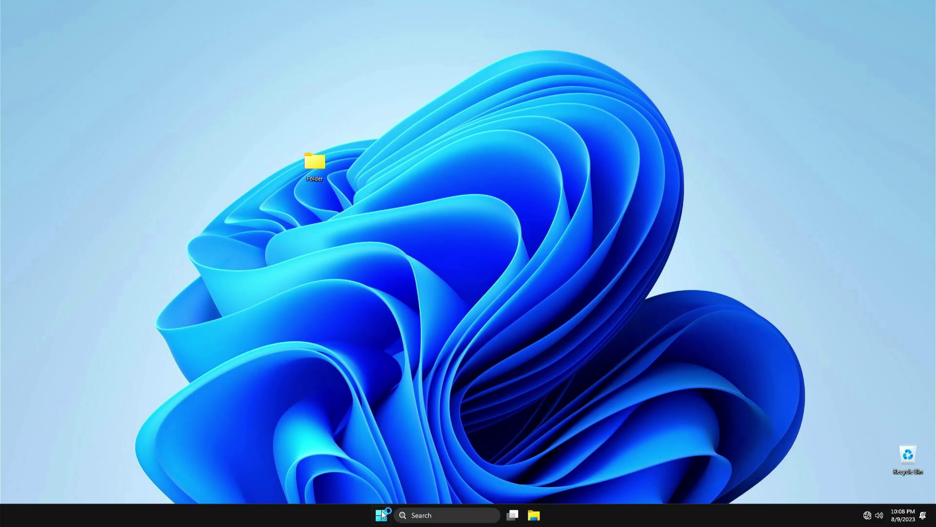
left_click(383, 514)
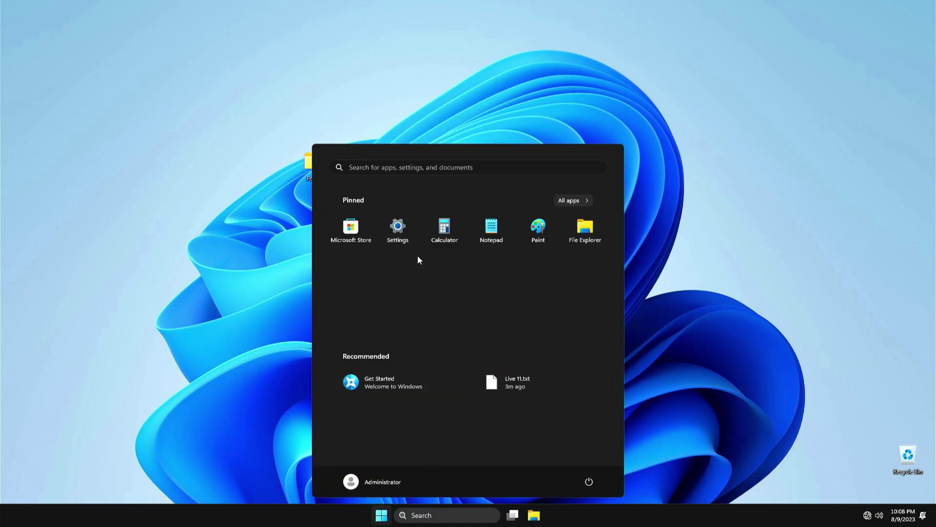
left_click(648, 186)
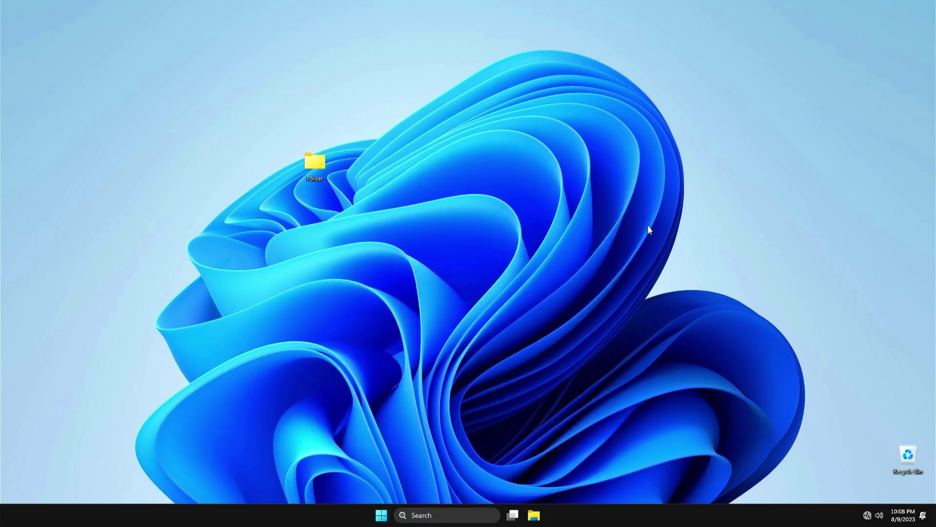
- Open the desktop's Personalization settings and set the background type to Picture
right_click(648, 229)
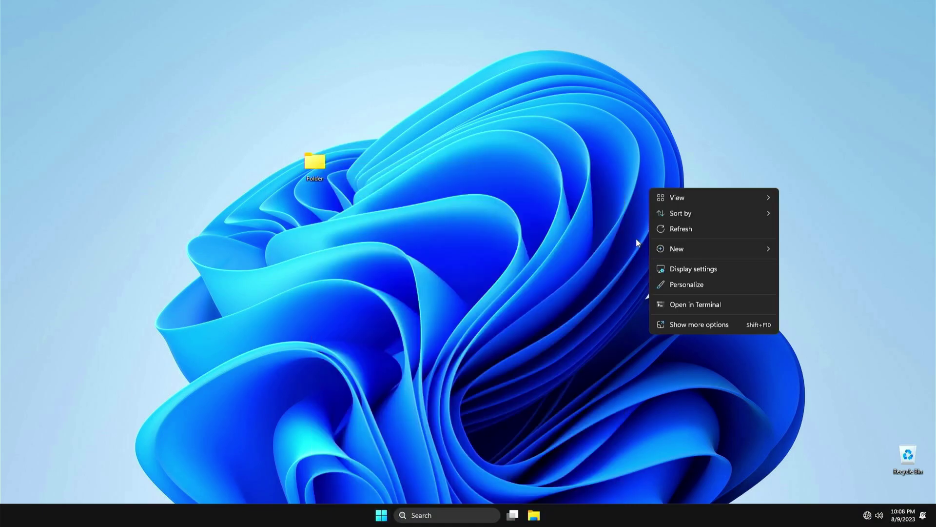
left_click(687, 284)
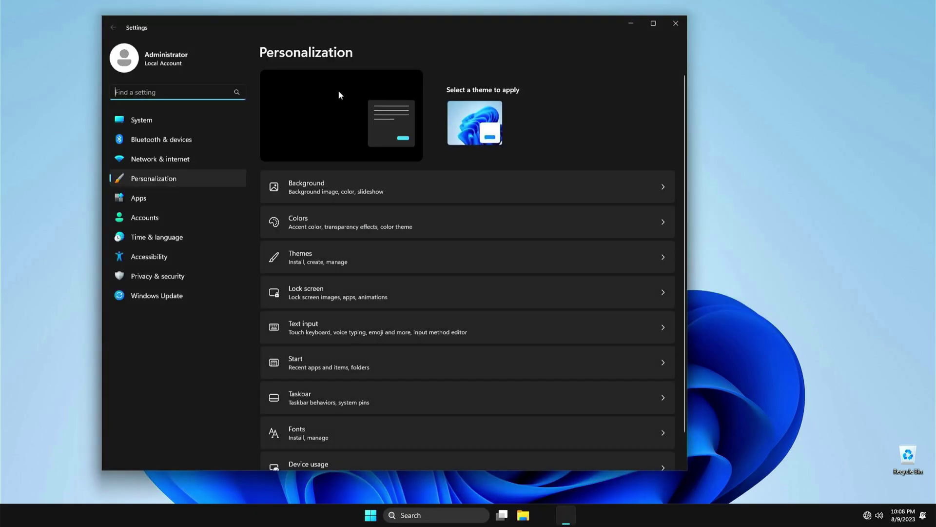
left_click(354, 184)
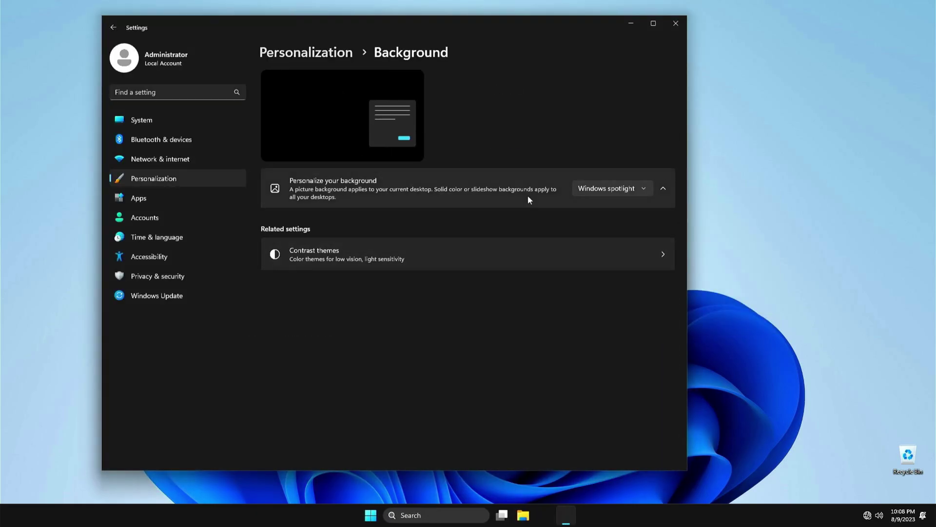
left_click(603, 187)
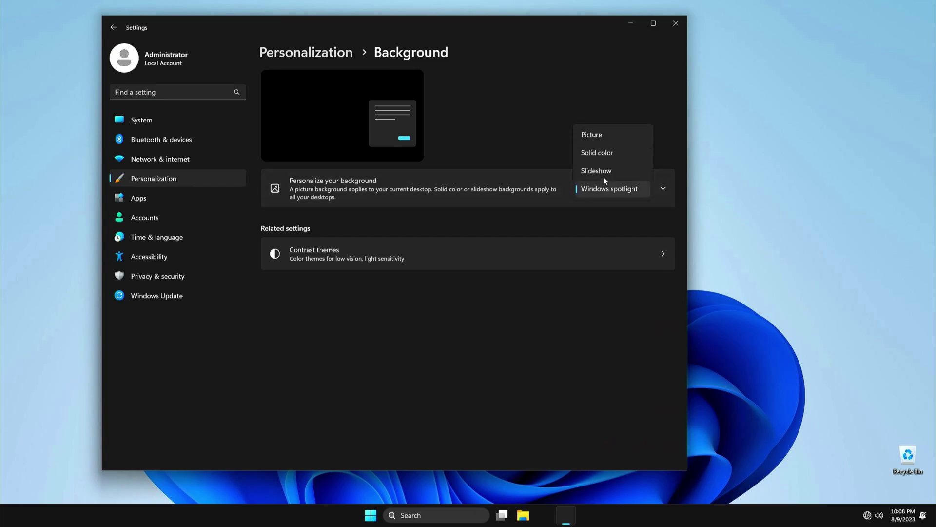
left_click(603, 133)
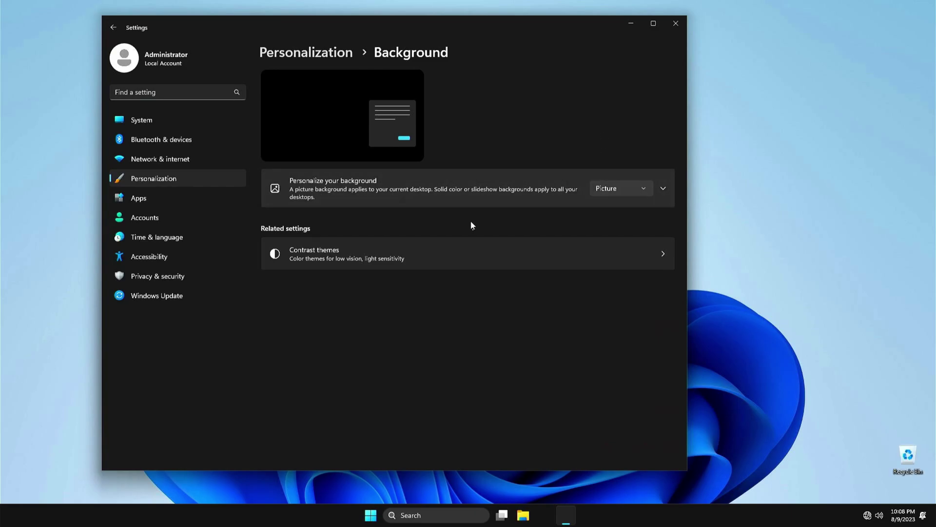
- Browse for a desktop background photo in C:\Windows\Web\Wallpaper\Windows
left_click(449, 198)
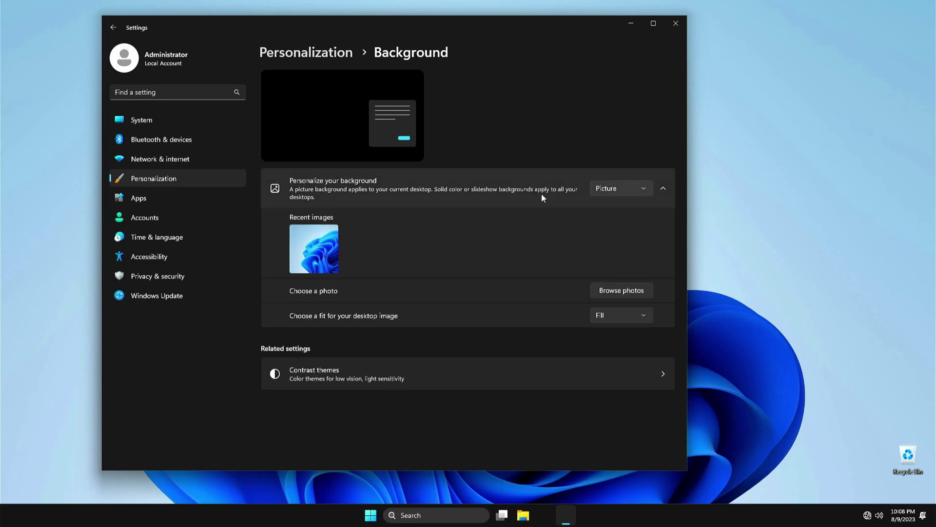
left_click(616, 296)
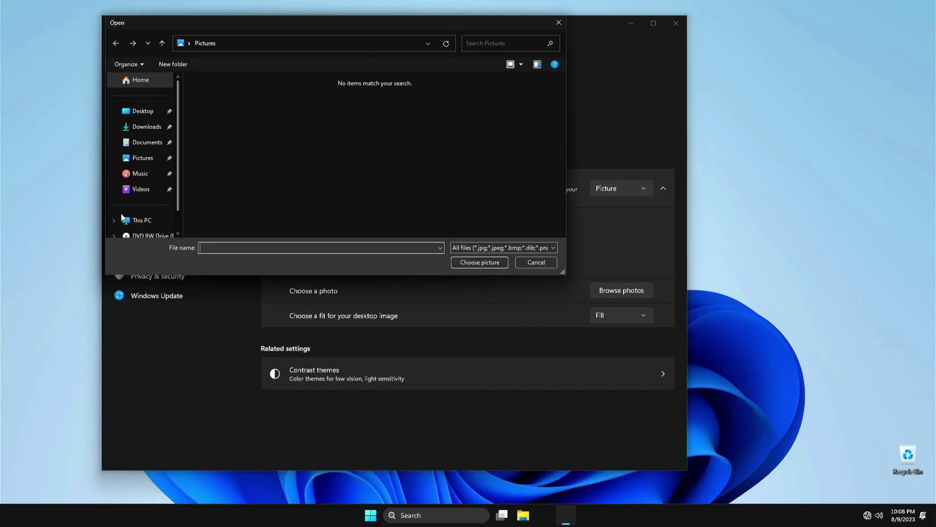
left_click(141, 220)
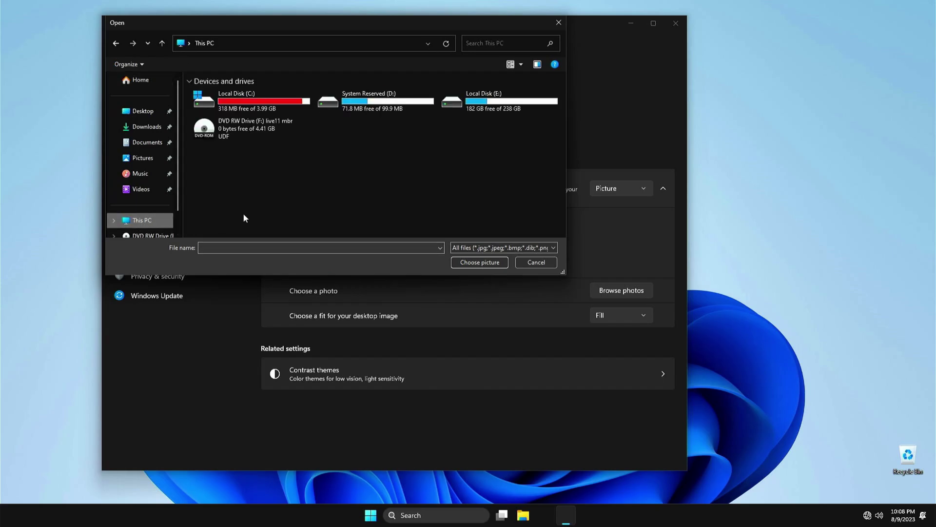
double_click(283, 101)
double_click(261, 155)
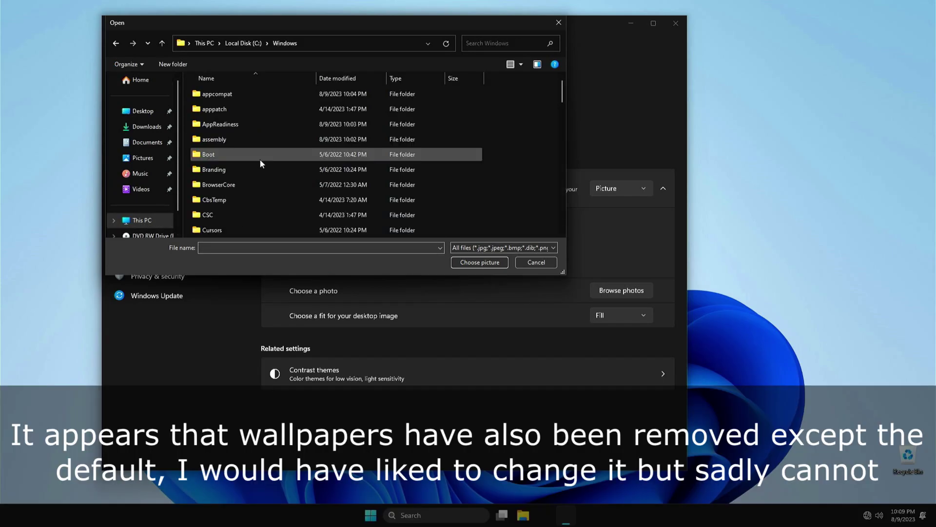
scroll(261, 162, "down", 5)
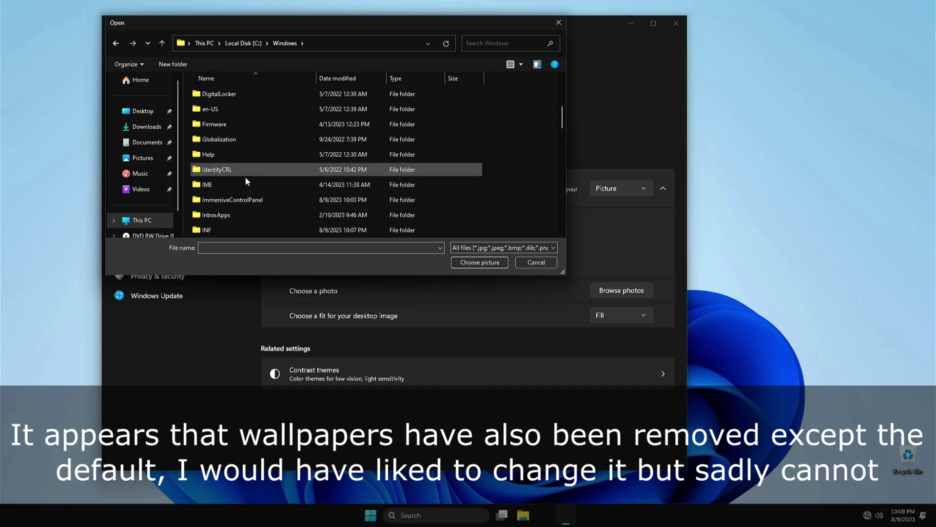
scroll(242, 184, "down", 15)
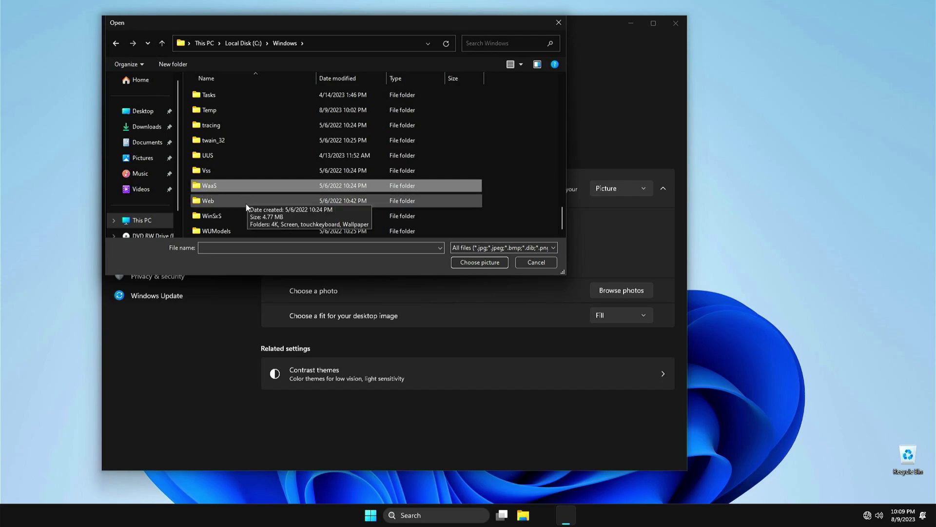
double_click(245, 204)
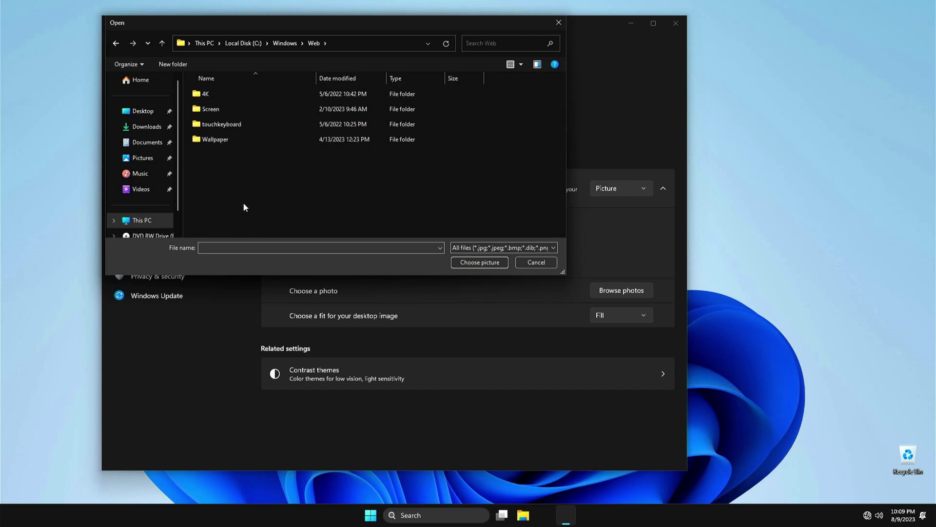
double_click(267, 139)
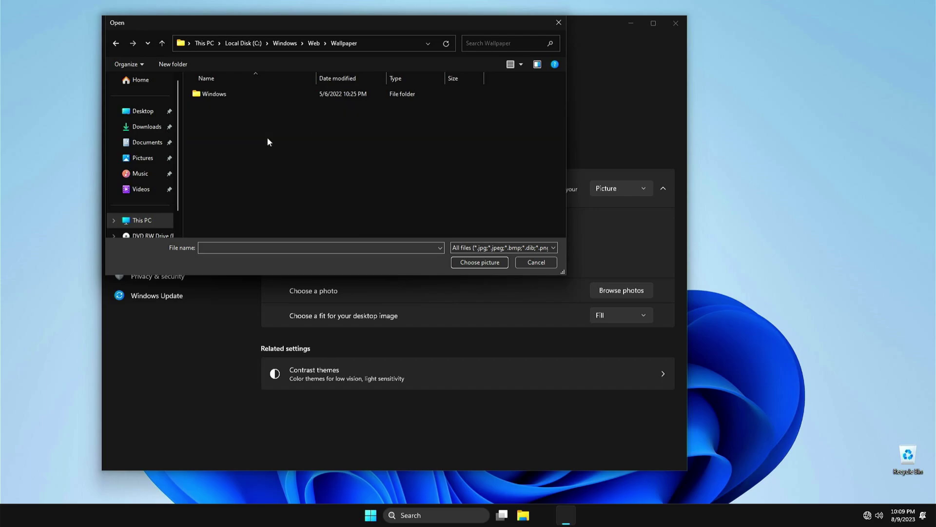
double_click(268, 94)
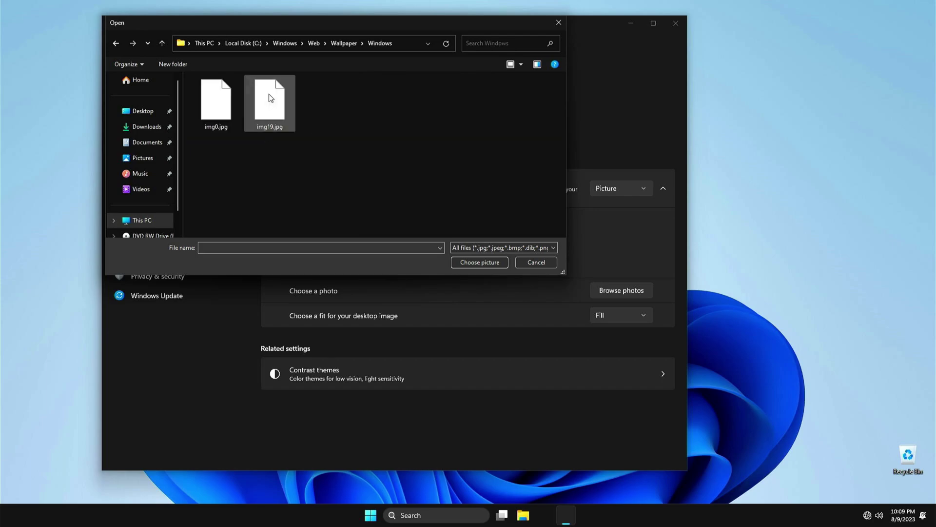
- Check the 4K wallpaper folder under C:\Windows\Web for pictures, cancel the photo selection and close Settings
left_click(336, 45)
left_click(310, 47)
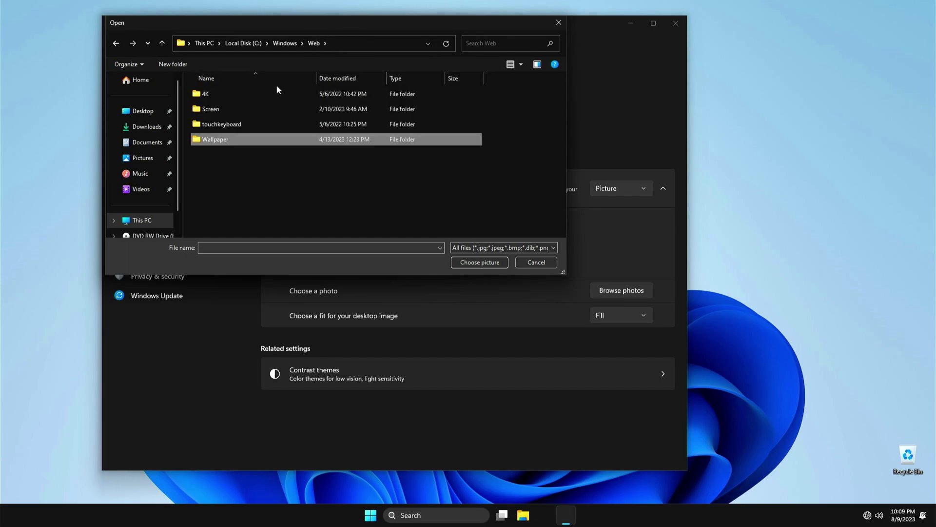
double_click(273, 92)
double_click(273, 94)
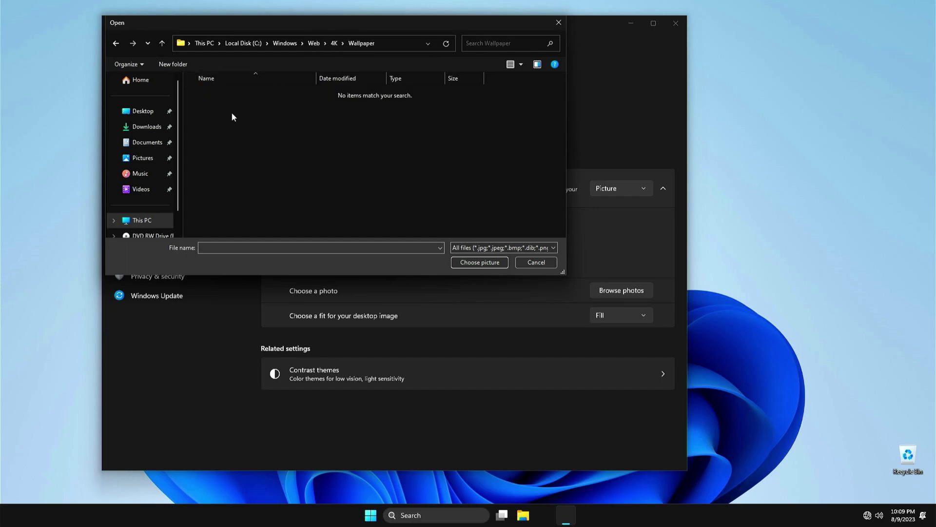
left_click(538, 262)
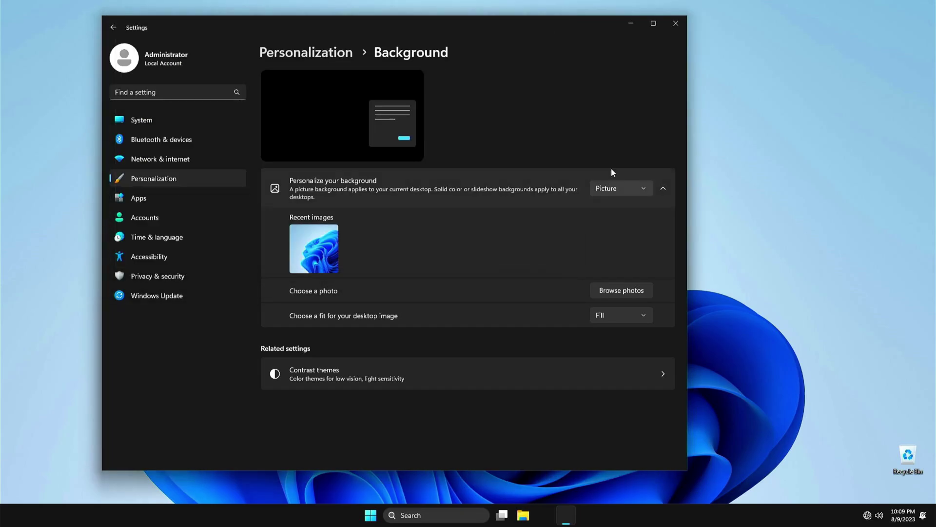
left_click(676, 23)
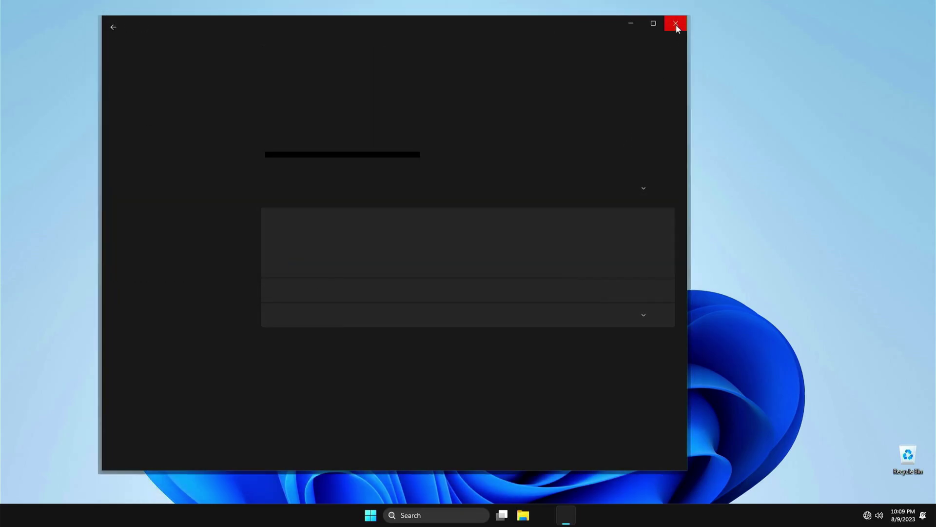
- Look at the desktop's context menu and the Start menu, dismissing each without choosing anything
right_click(568, 98)
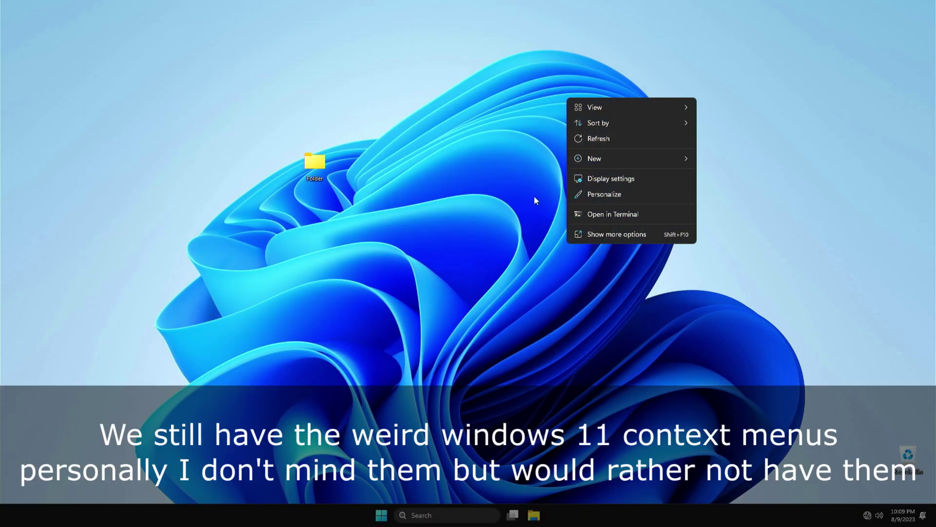
left_click(379, 402)
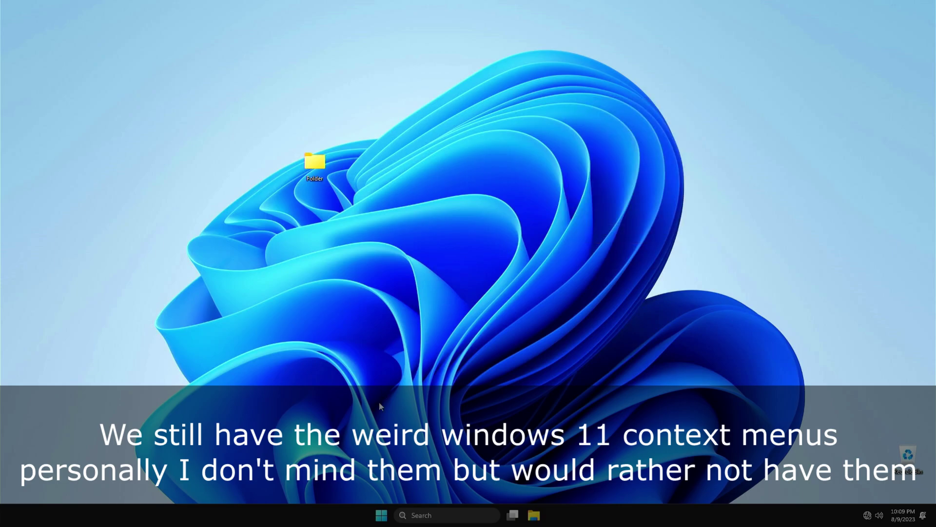
left_click(382, 515)
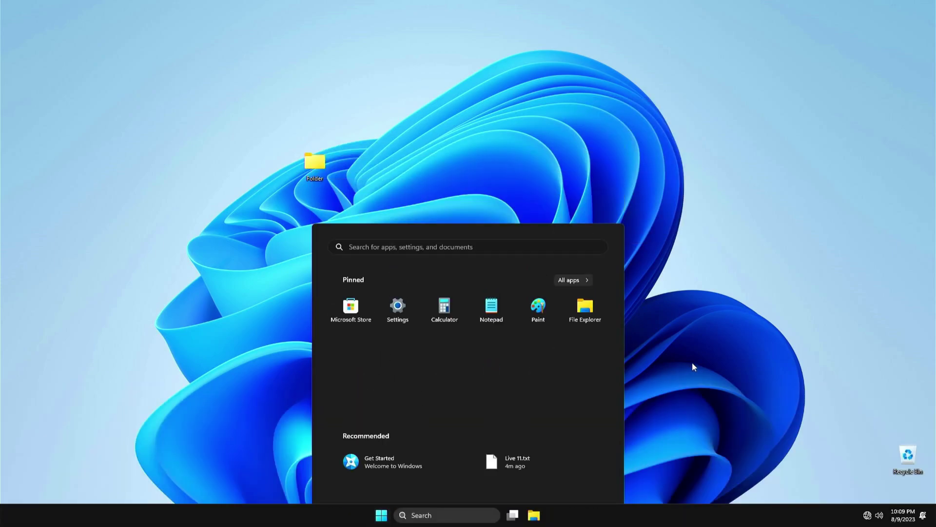
left_click(692, 362)
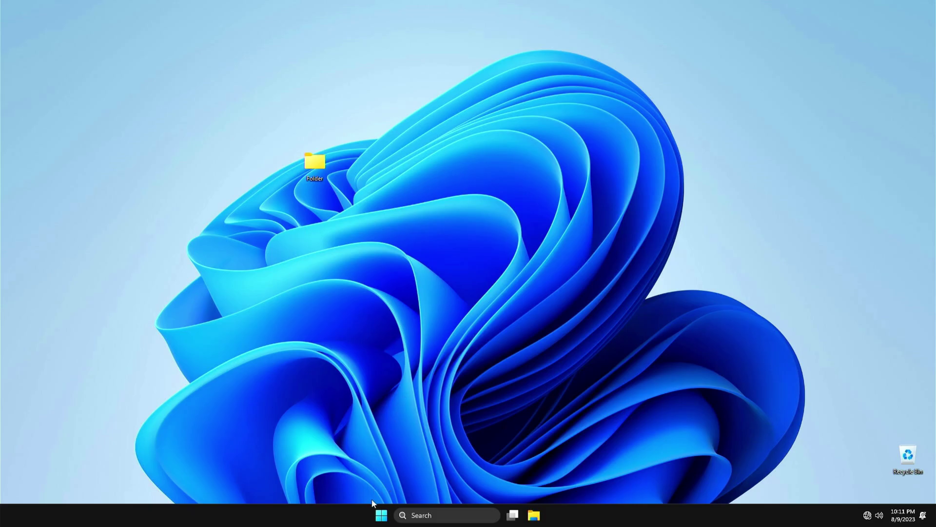
- Open File Explorer from the pinned apps to view its Home page, and close it
left_click(381, 514)
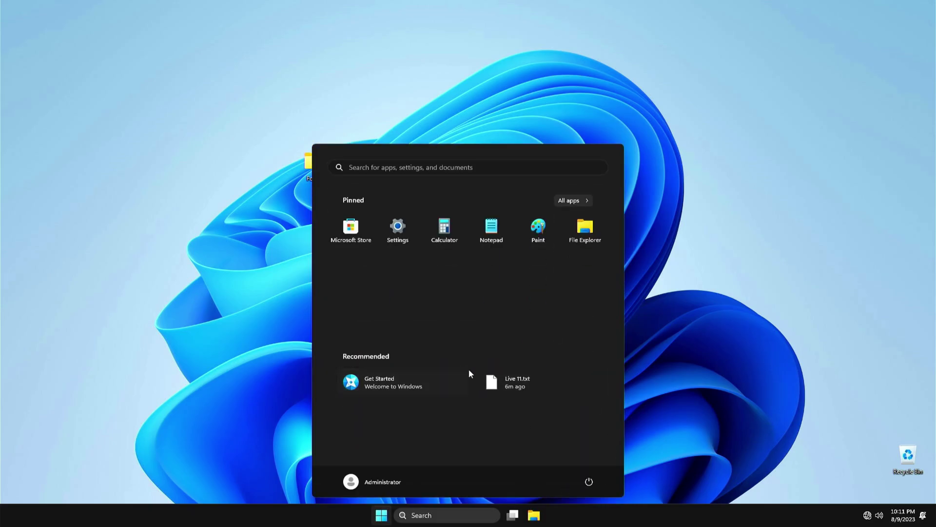
left_click(585, 227)
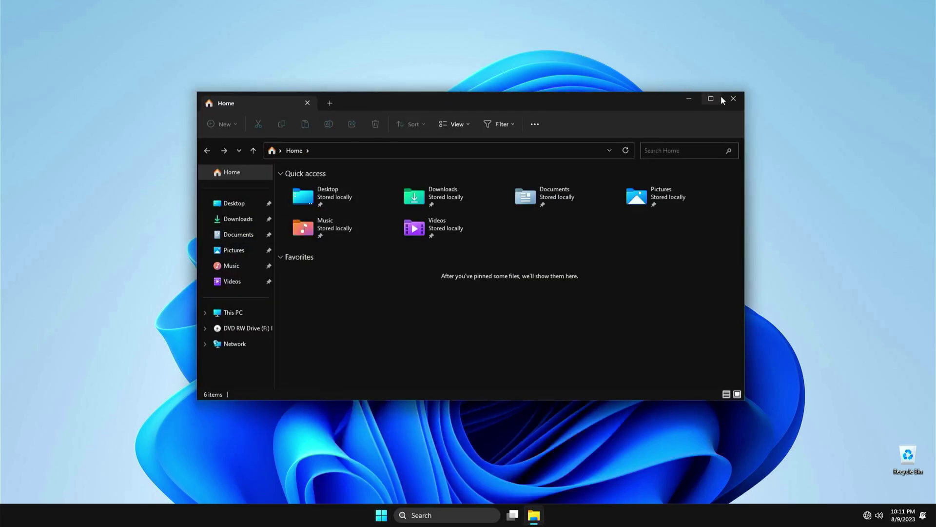
left_click(734, 98)
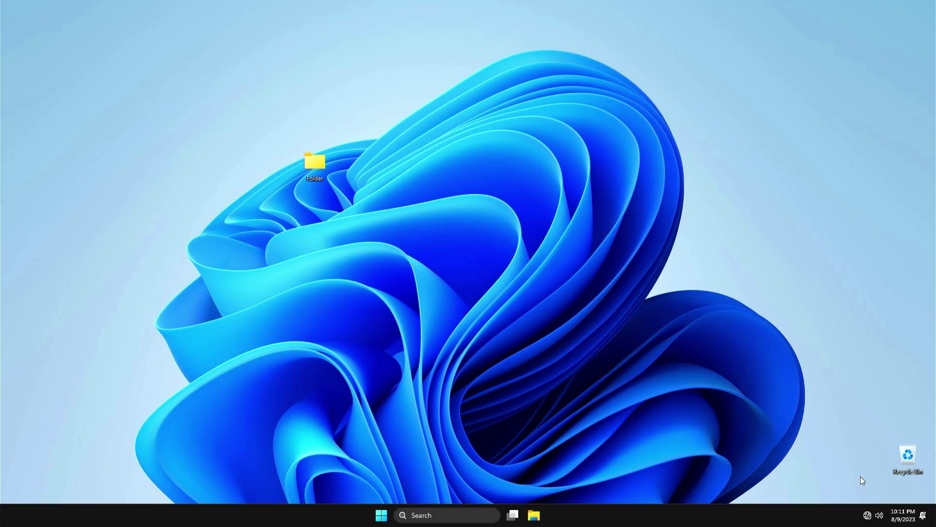
- Inspect the Ethernet connection's network settings and authentication options, cancel without changes and close Settings
right_click(868, 515)
left_click(874, 489)
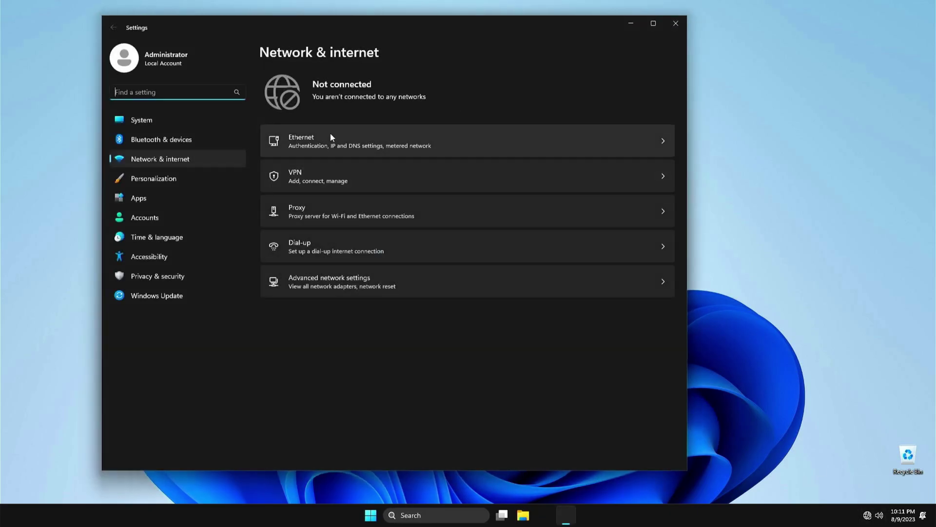
left_click(330, 138)
left_click_drag(351, 31, 412, 37)
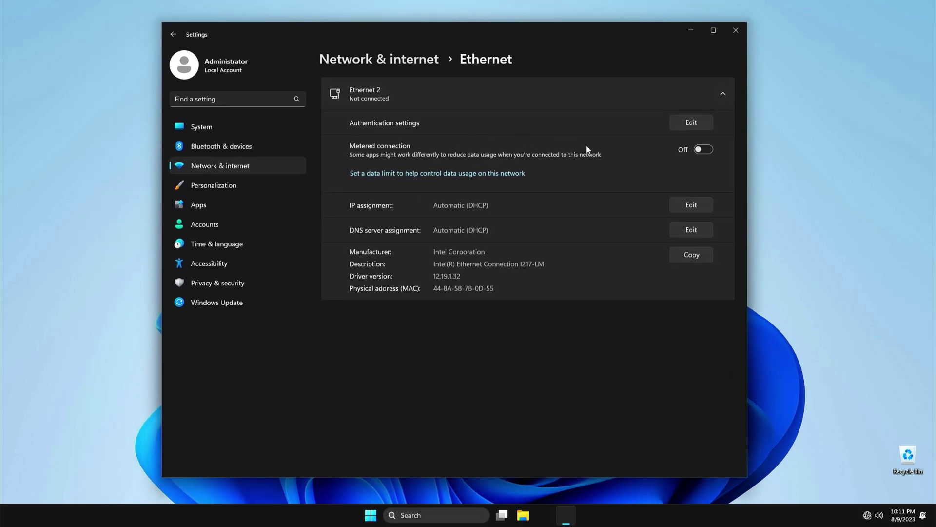
left_click(701, 120)
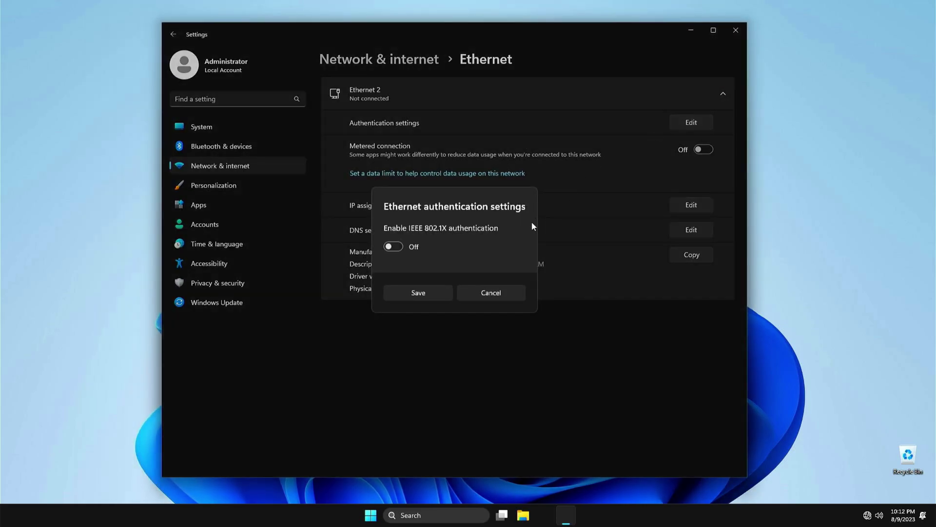
left_click(500, 295)
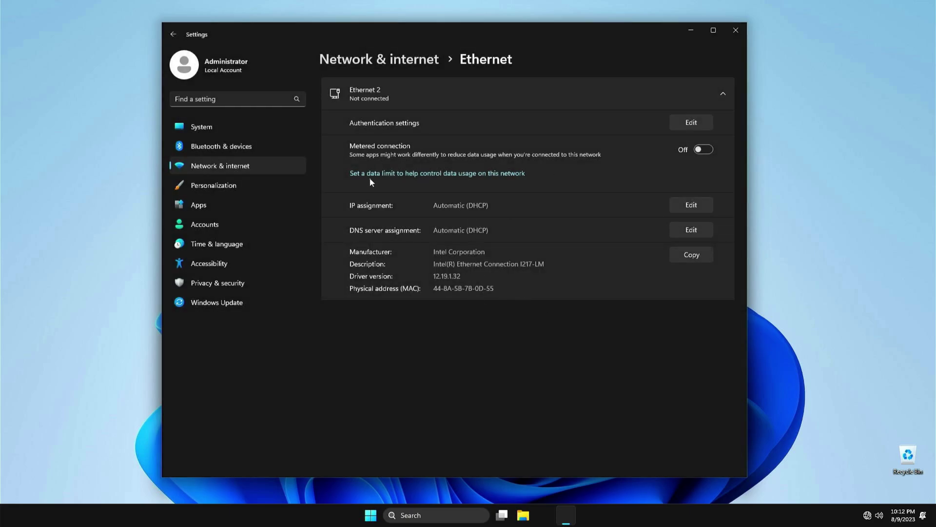
left_click(735, 30)
- Refresh the desktop and shut down the PC
right_click(496, 157)
left_click(508, 198)
key("super")
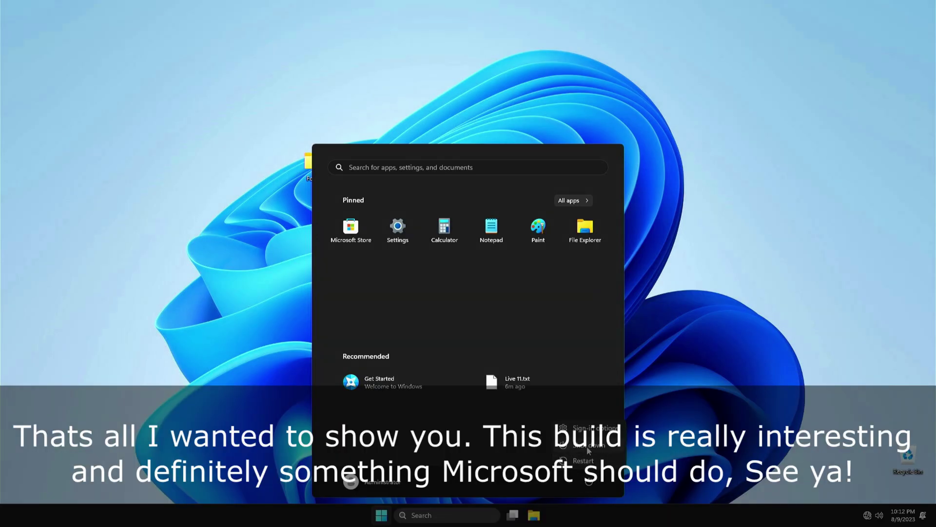
left_click(588, 447)
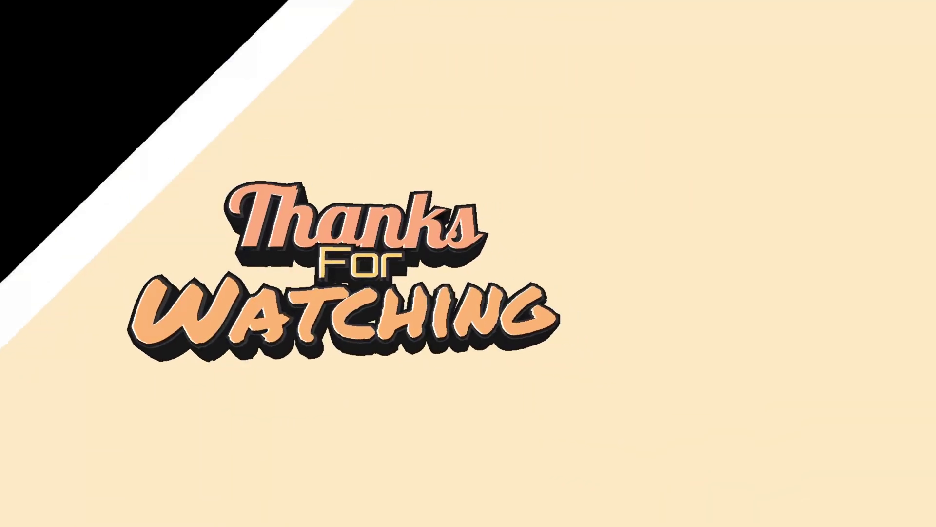